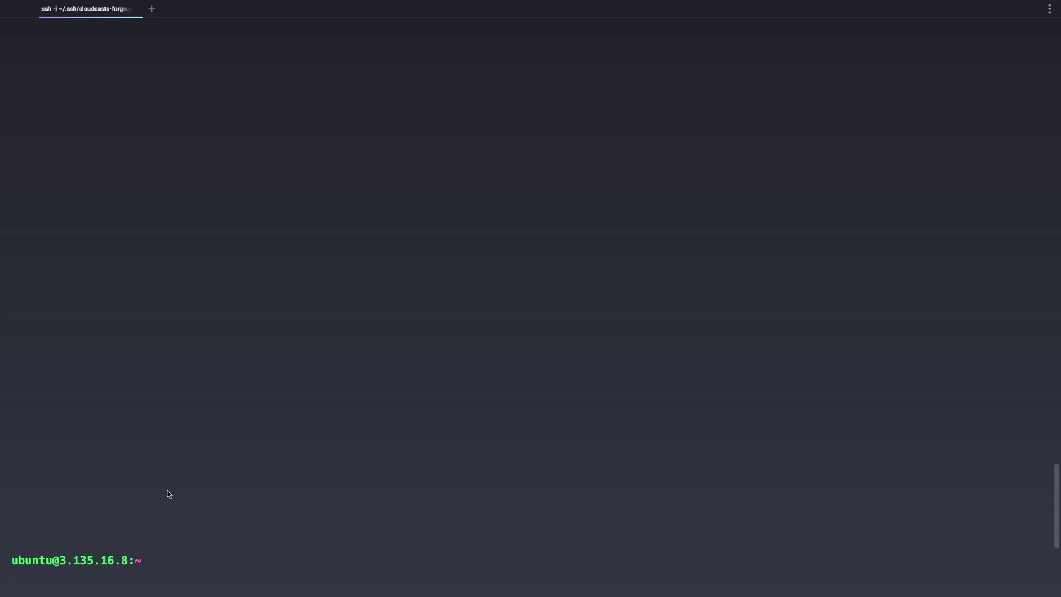
- Open a new file named setup.sh in Vim in the ubuntu user's home directory
text(vim)
key(BackSpace)
key(BackSpace)
key(BackSpace)
text(vim inst)
key(BackSpace)
key(BackSpace)
key(BackSpace)
key(BackSpace)
text(setup.sh)
key(Return)
- Paste the copied server provisioning script into setup.sh and return to its first line
key(i)
key(super+v)
key(Escape)
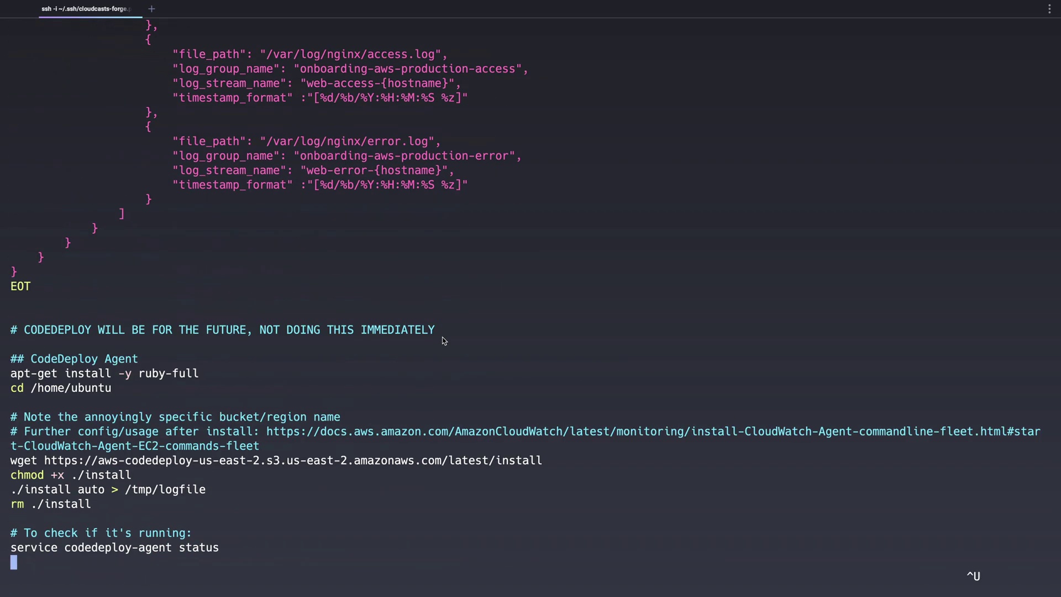
key(g)
key(g)
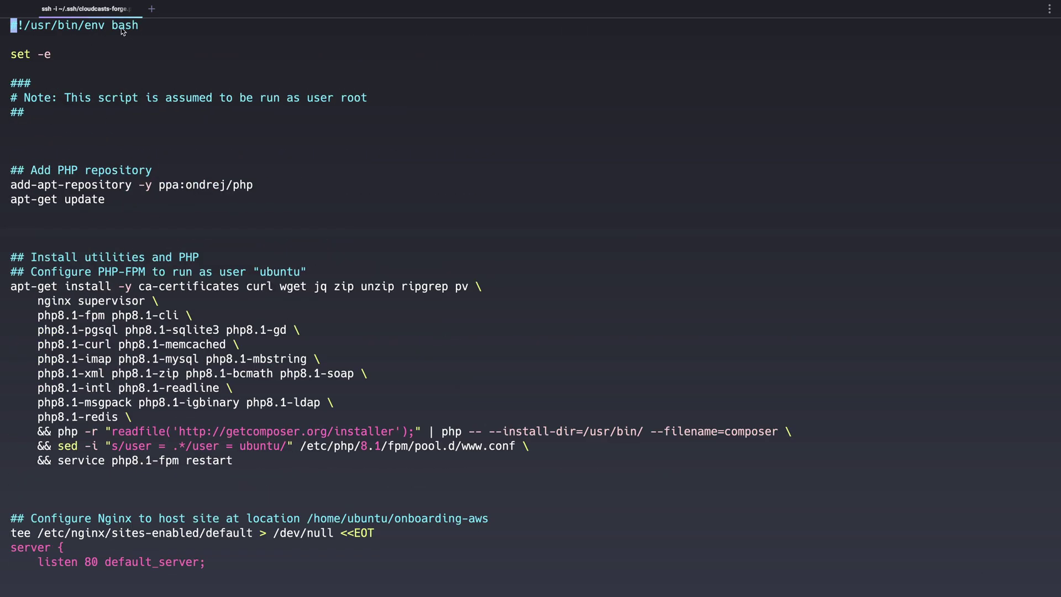
- Review the script's set -e line, the PHP repository commands, and the utility, Nginx and Supervisor packages it installs
mouse_move(52, 56)
mouse_down()
mouse_move(13, 55)
mouse_move(52, 55)
mouse_up()
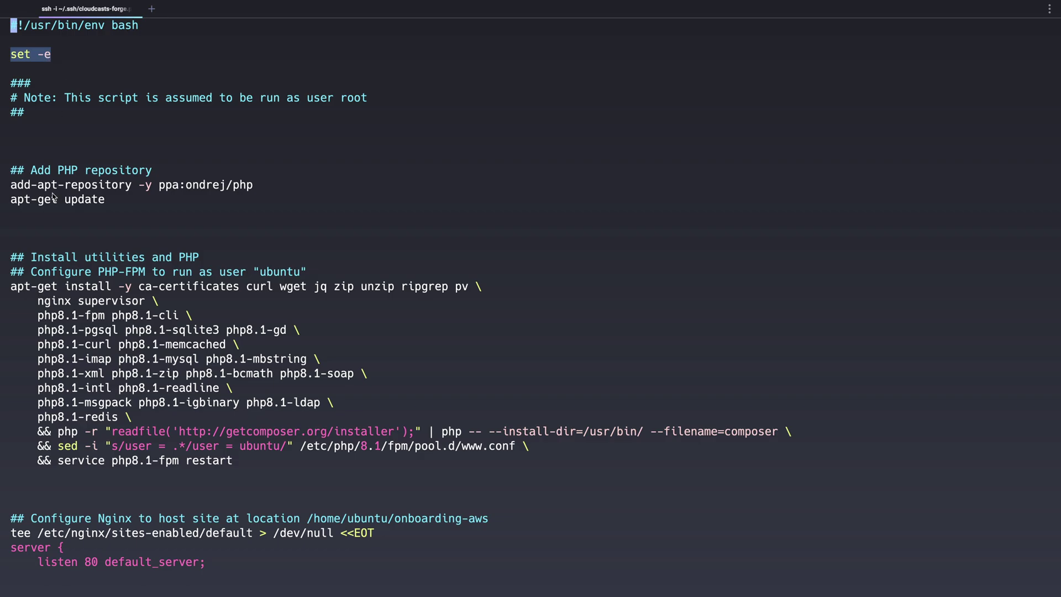
click(105, 233)
drag(162, 189, 255, 189)
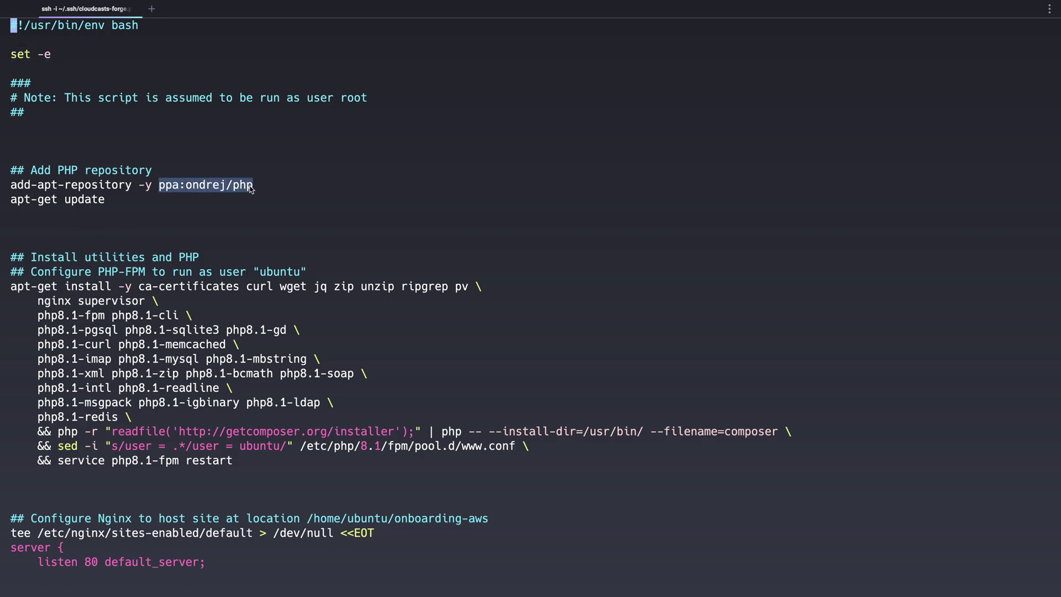
click(276, 208)
drag(17, 200, 60, 202)
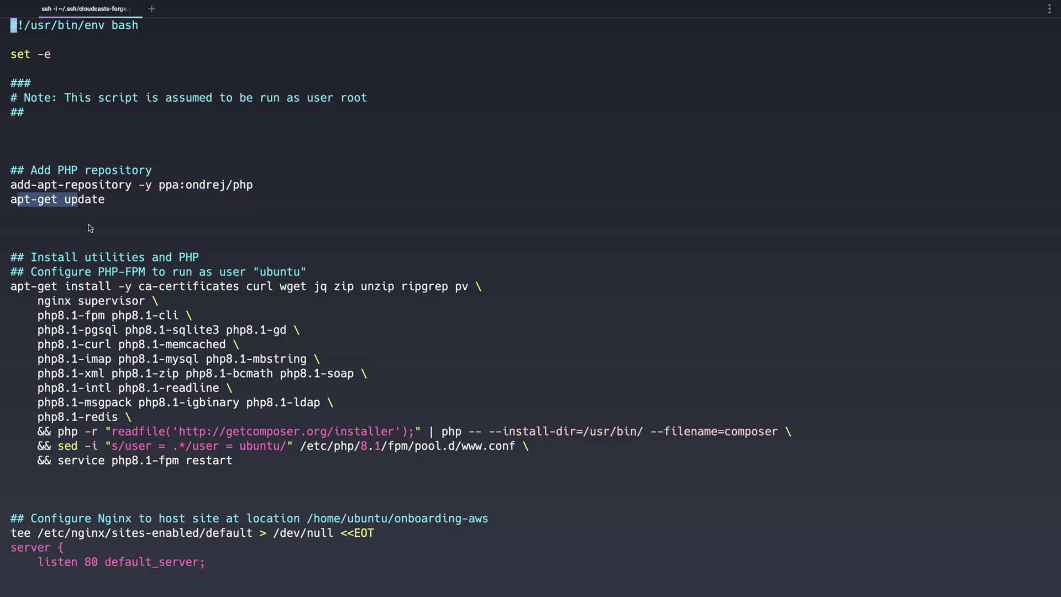
drag(166, 286, 273, 287)
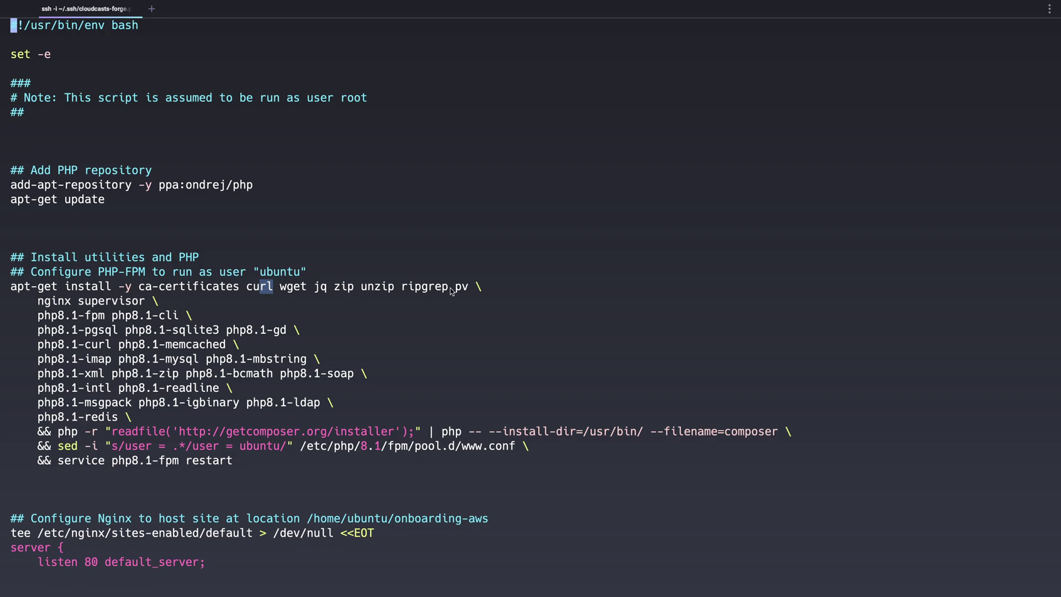
drag(469, 292, 259, 292)
click(50, 300)
double_click(50, 300)
double_click(108, 301)
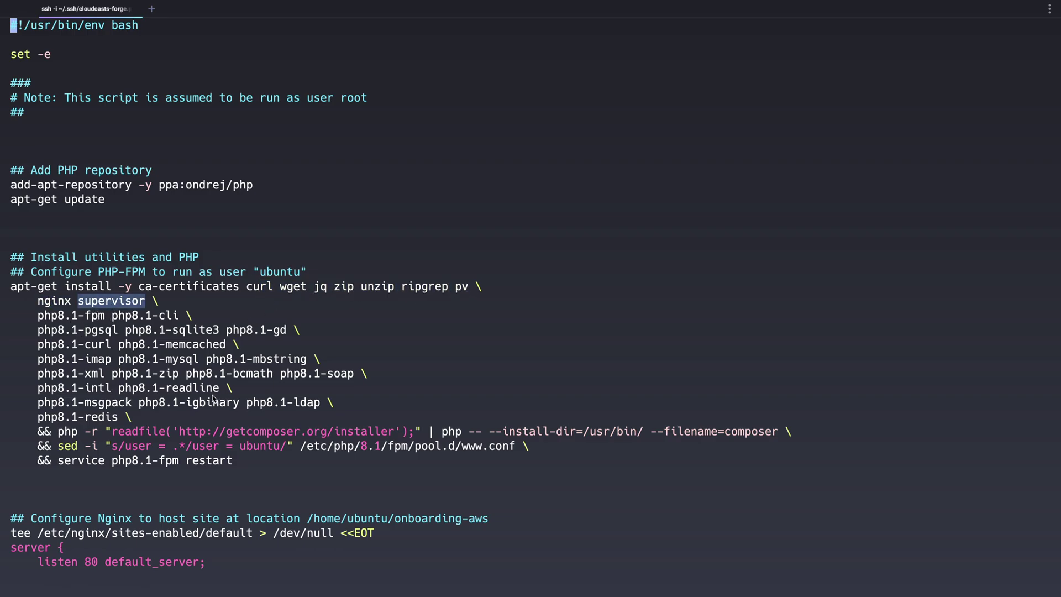
double_click(108, 303)
- Examine the PHP 8.1 packages, the Composer installer command and the sed replacement that sets the PHP-FPM user to ubuntu
key(braceright)
key(braceright)
key(braceright)
key(braceright)
key(j)
key(j)
key(j)
key(j)
key(j)
drag(38, 316, 84, 318)
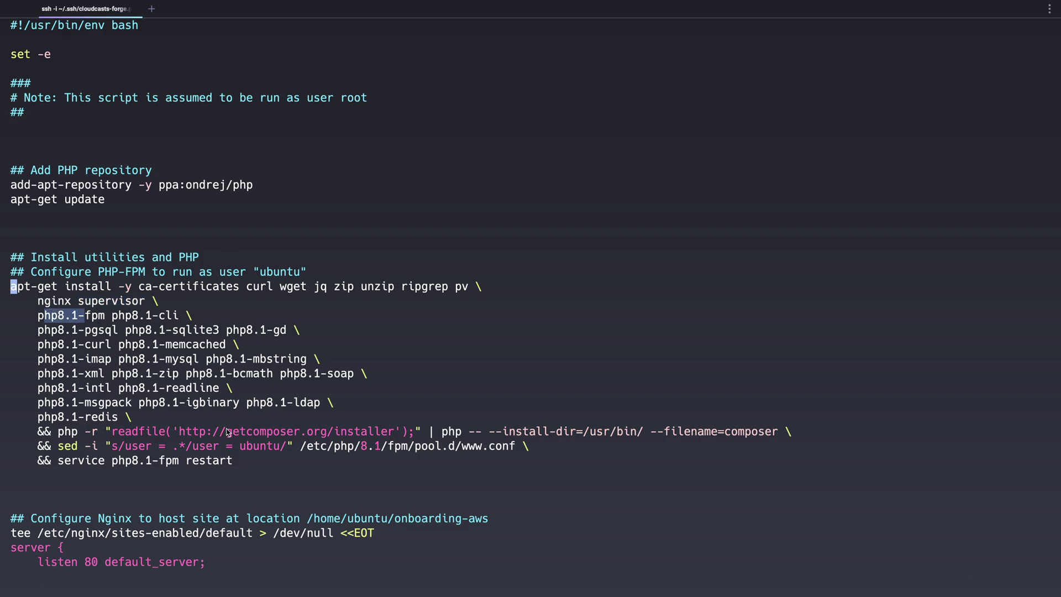
drag(227, 432, 373, 431)
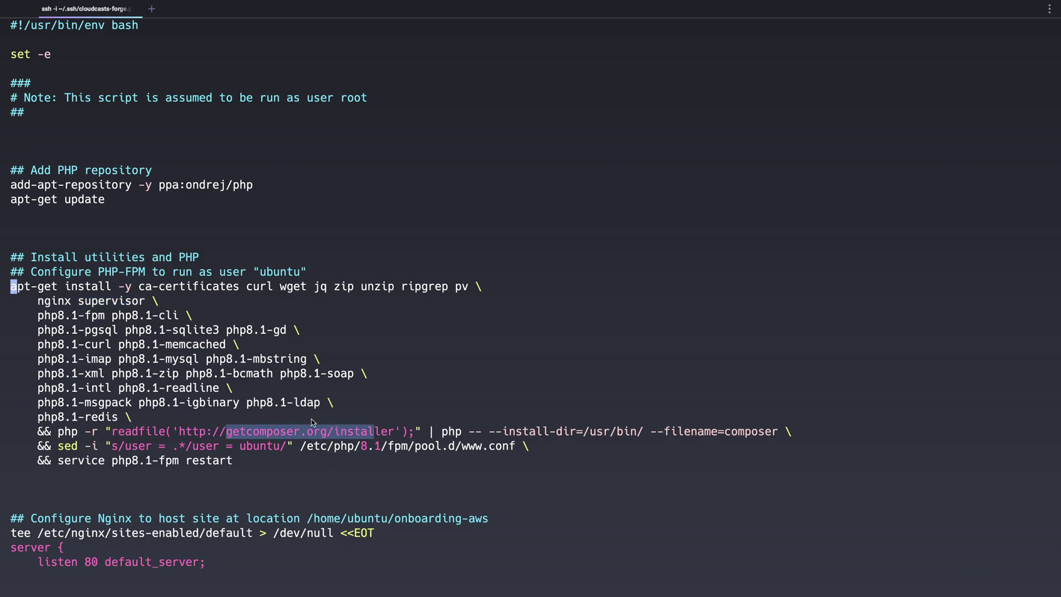
click(290, 476)
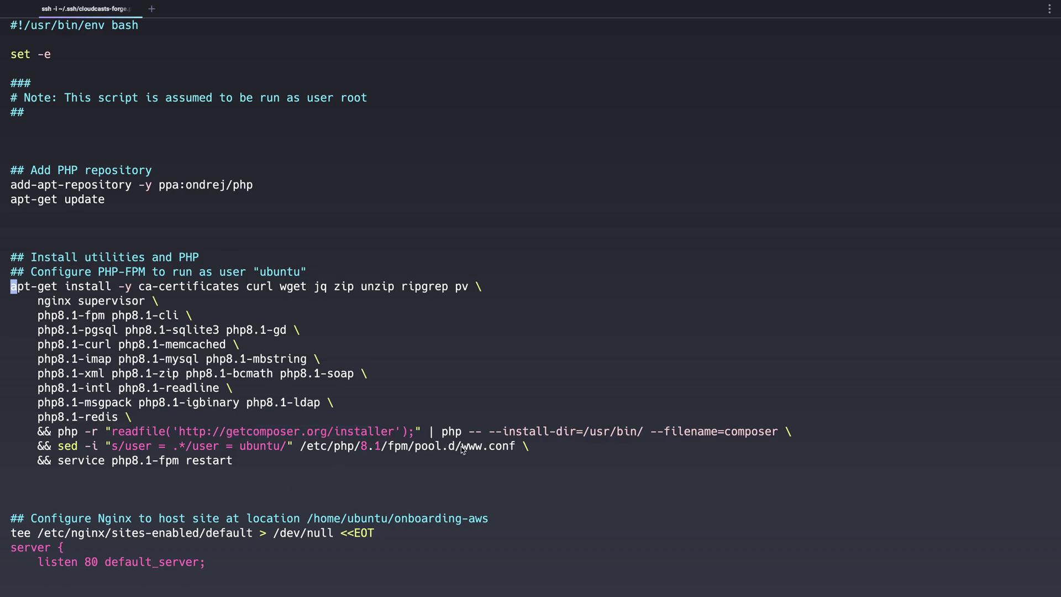
drag(462, 450, 515, 449)
shift+click(302, 452)
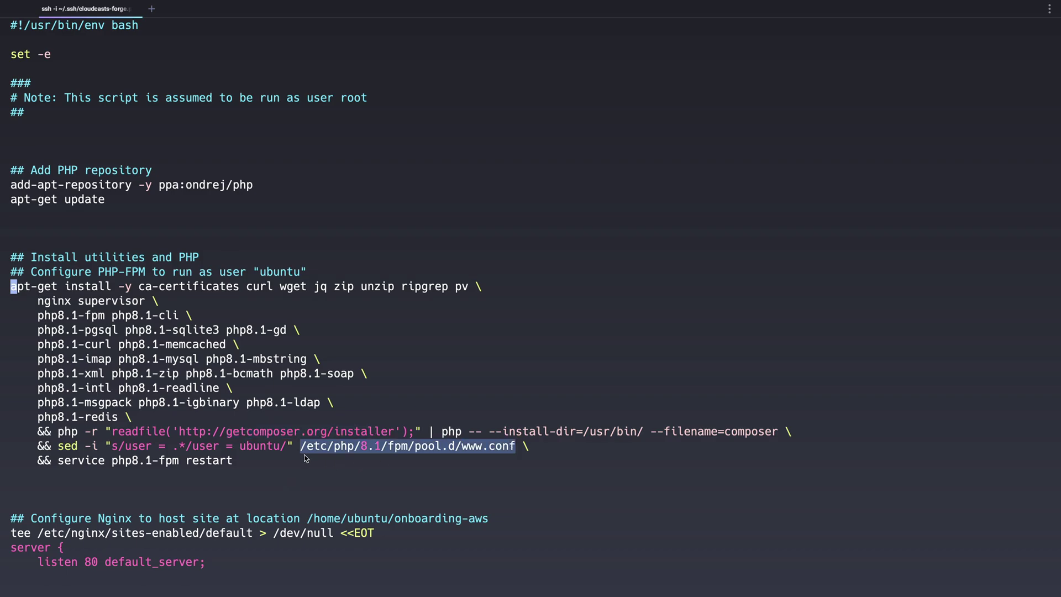
double_click(254, 450)
click(248, 450)
drag(241, 448, 283, 448)
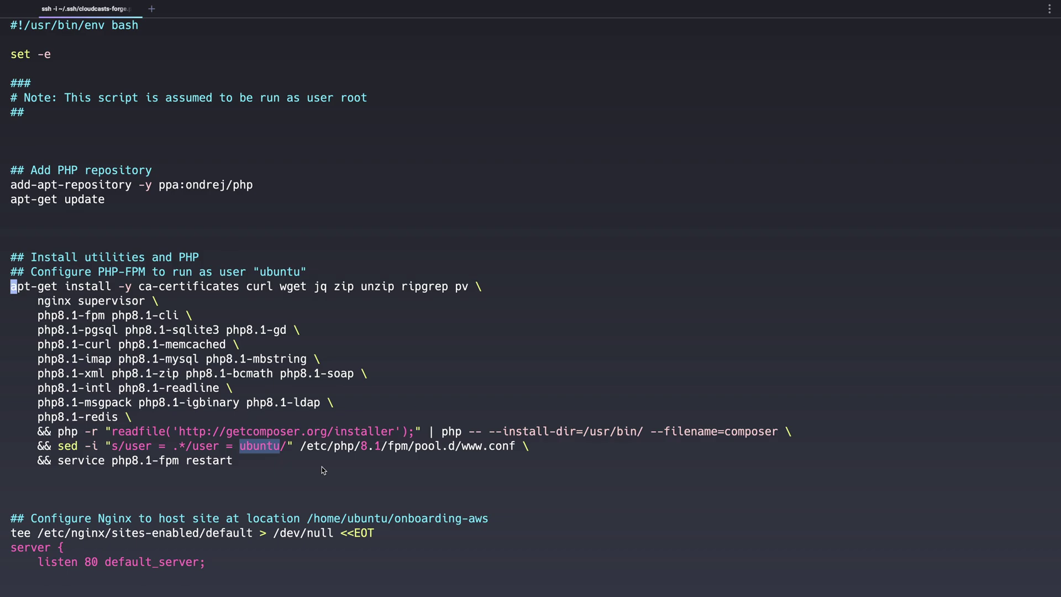
- Examine the PHP-FPM restart command together with the sed expression that precedes it
key(Down)
key(Down)
key(Down)
key(Down)
key(Down)
key(Down)
key(Down)
key(Down)
key(Down)
key(Down)
key(Down)
key(Down)
key(Down)
key(Down)
key(Down)
key(Down)
key(Down)
key(Down)
key(Up)
key(Up)
key(Up)
key(Up)
key(Up)
key(Down)
key(Down)
key(Up)
key(Up)
key(Down)
key(Down)
key(Up)
key(Up)
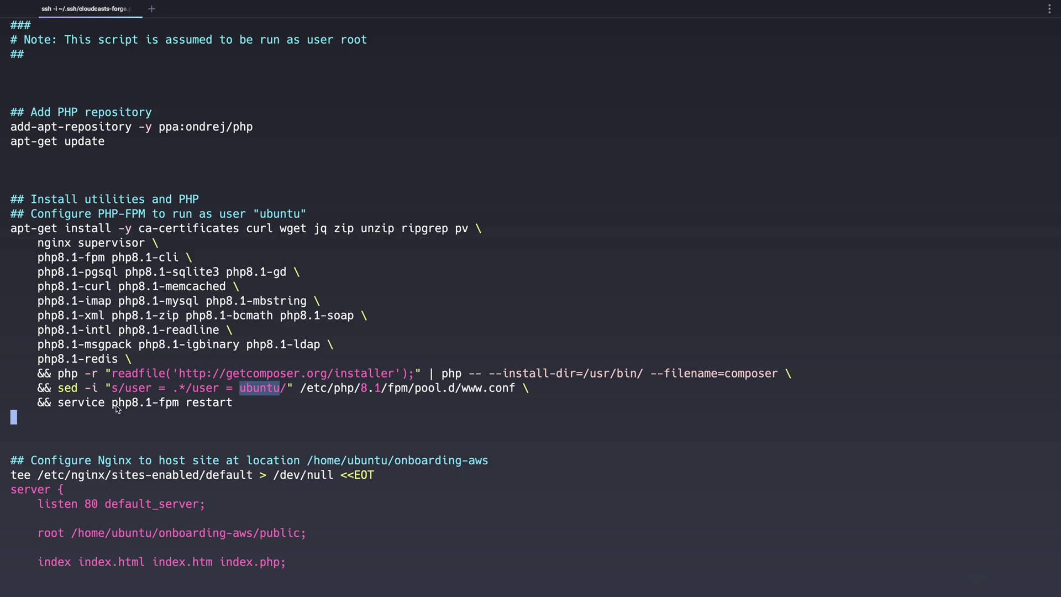
drag(113, 408, 232, 410)
drag(110, 388, 374, 388)
- Skim the Nginx default site configuration through to the service reload and the CloudWatch Agent section
key(Down)
key(Down)
key(Down)
key(Down)
key(Down)
key(Down)
key(Down)
key(Down)
key(Down)
key(Down)
key(Down)
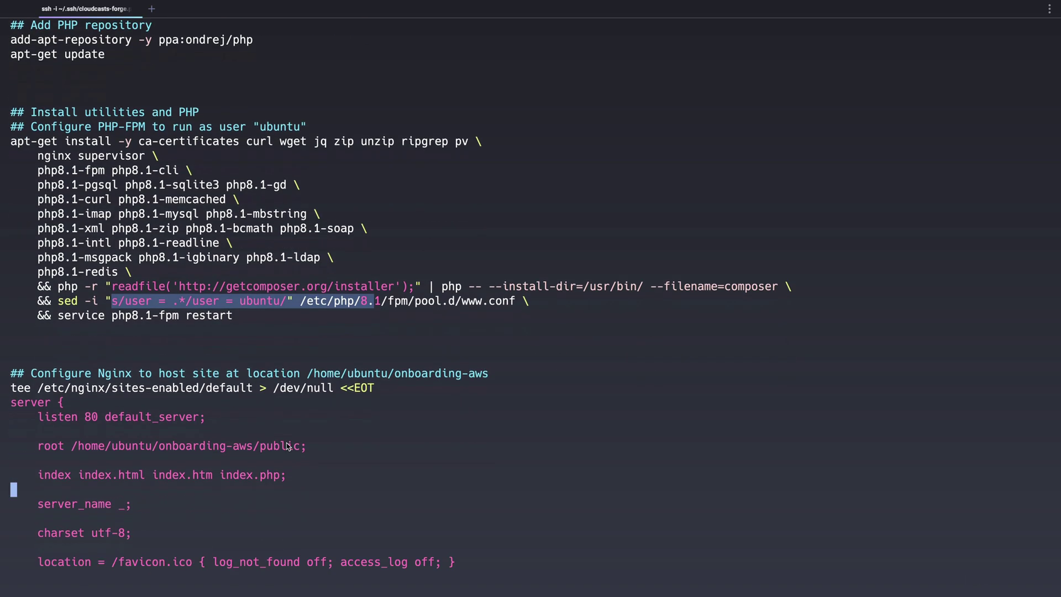
key(Down)
key(Down)
key(Down)
key(Down)
key(Down)
key(Down)
key(Down)
key(Down)
key(Down)
key(Down)
key(Down)
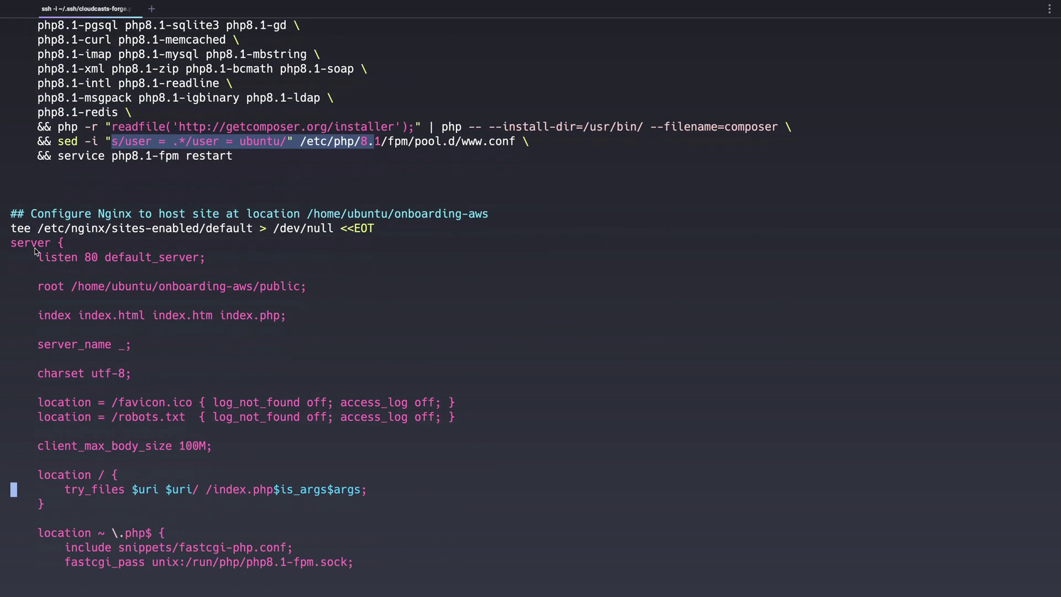
key(Down)
key(Down)
key(Down)
key(Down)
key(Down)
key(Down)
key(Down)
key(Down)
key(Down)
key(Down)
key(Down)
key(Down)
key(Down)
key(Down)
key(Down)
key(Down)
key(Down)
key(Down)
key(Down)
key(Down)
- Examine the listen directive and the document root path at the start of the Nginx server block
key(Up)
key(Up)
key(Up)
key(Up)
key(Up)
key(Up)
key(Up)
key(Up)
key(Up)
key(Up)
key(Up)
key(Up)
key(Up)
key(Up)
key(Up)
key(Up)
key(Up)
key(Up)
key(Up)
key(Up)
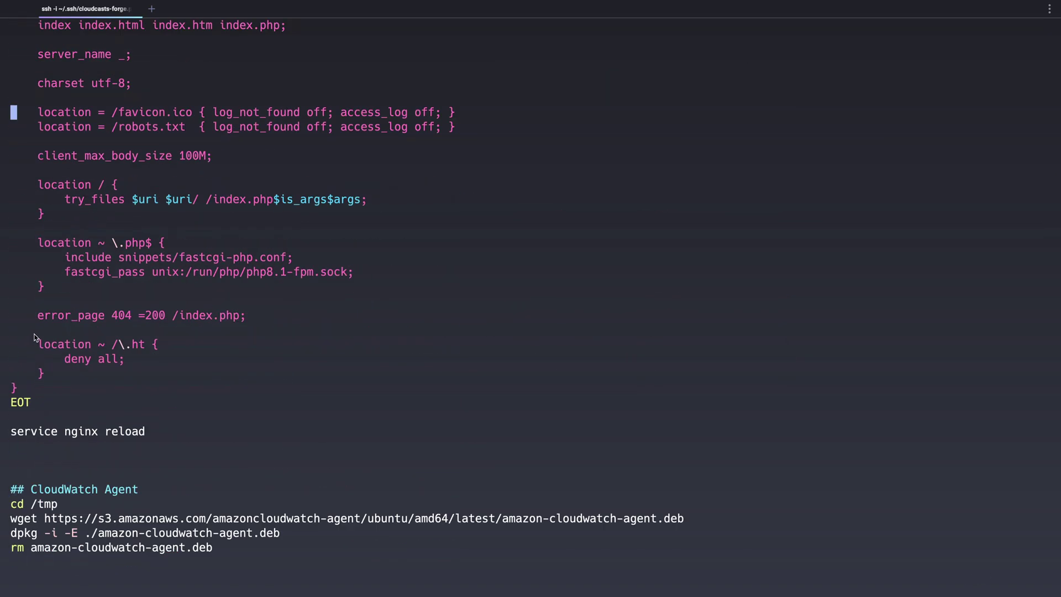
key(Up)
key(Up)
key(Up)
key(Up)
key(Up)
key(Up)
key(Up)
key(Up)
key(Up)
key(Up)
key(Up)
key(Up)
key(Up)
key(Up)
key(Up)
key(Up)
key(Up)
key(Up)
drag(37, 214, 210, 232)
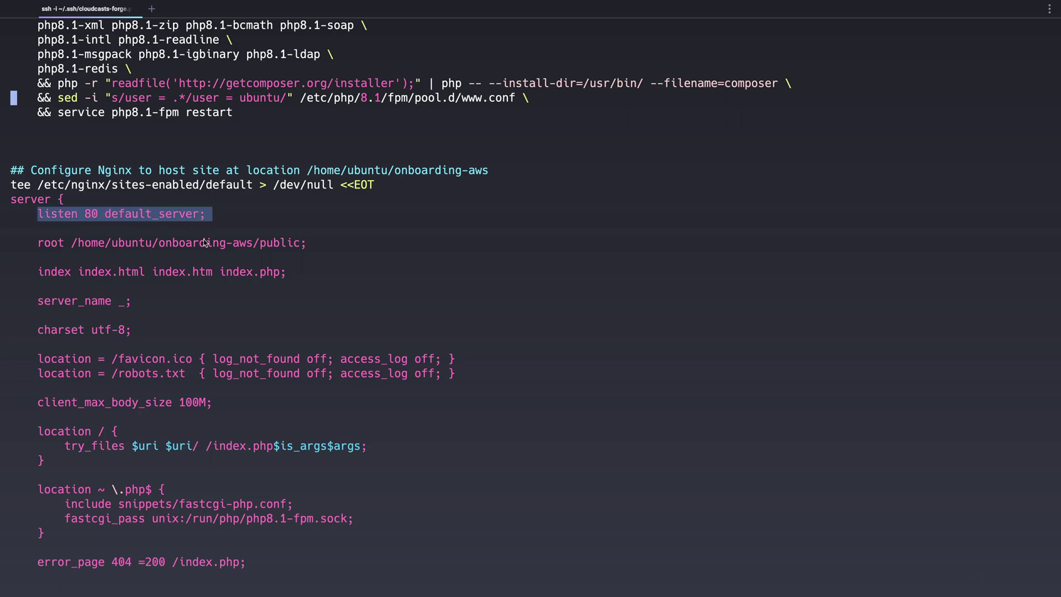
click(74, 247)
drag(74, 247, 300, 247)
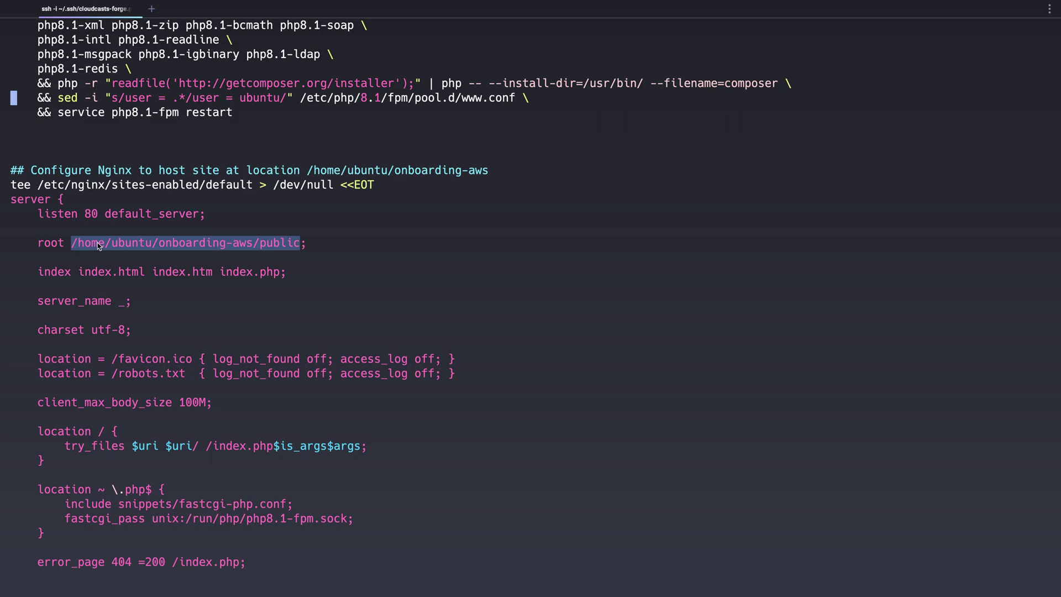
- Examine the public folder in the Nginx document root, the PHP location block and the PHP 8.1 FPM socket it uses
drag(160, 250, 299, 249)
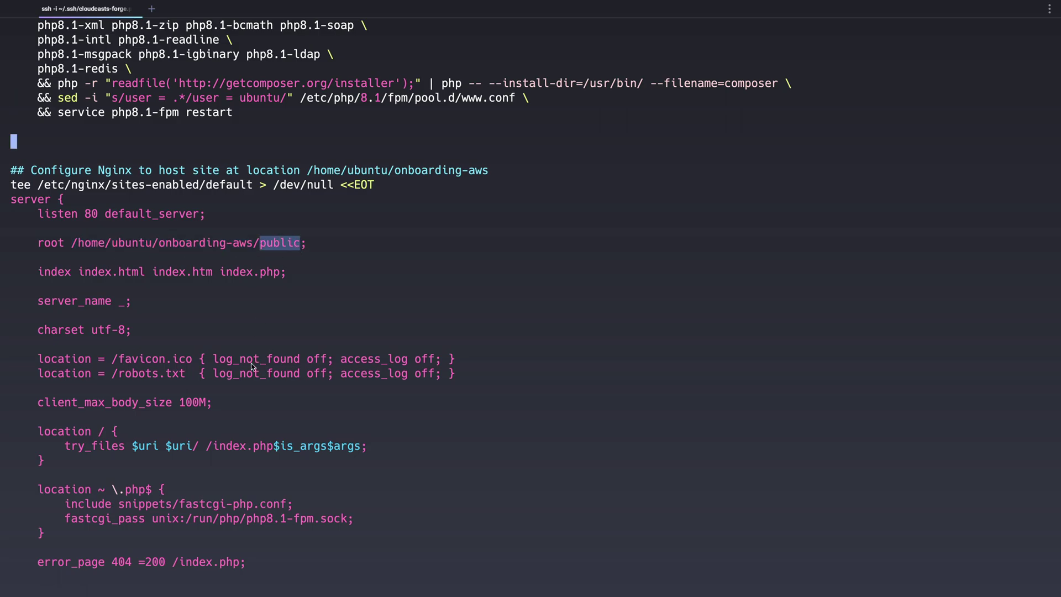
scroll(101, 444, down, 2)
drag(65, 433, 159, 434)
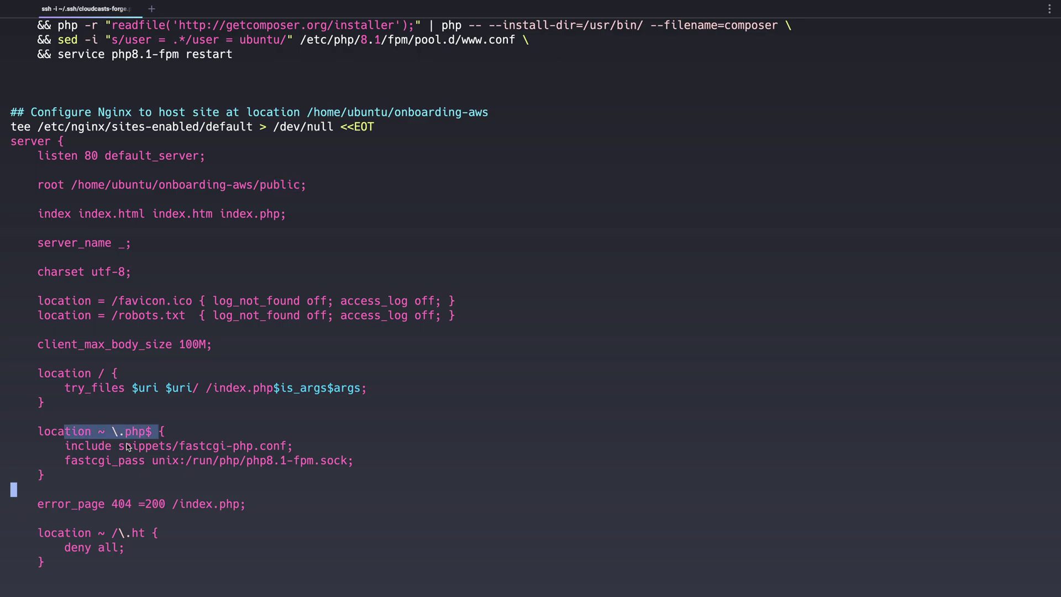
drag(248, 465, 353, 465)
scroll(326, 486, down, 5)
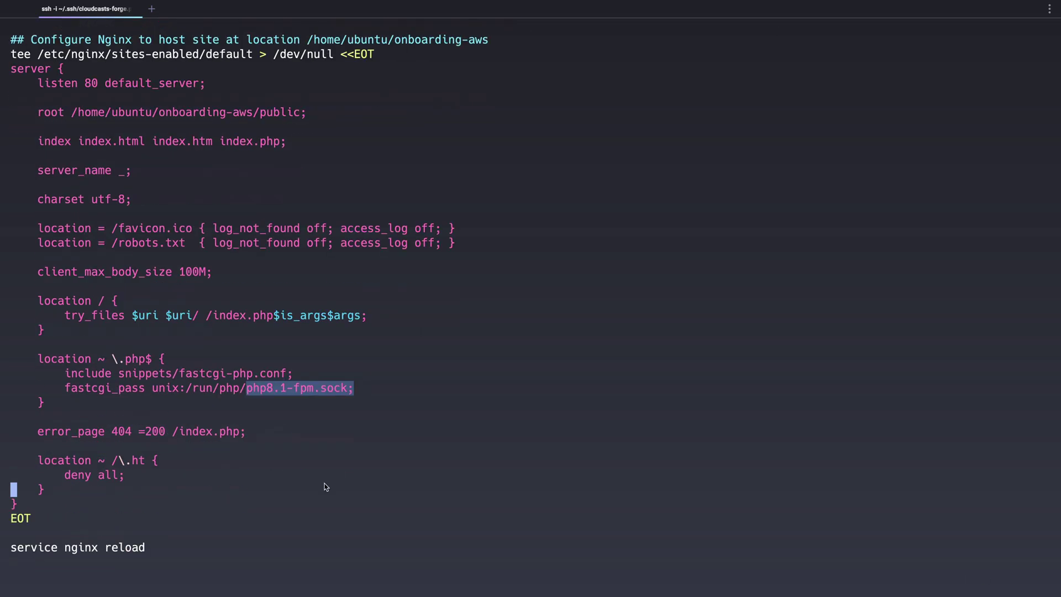
scroll(318, 484, up, 5)
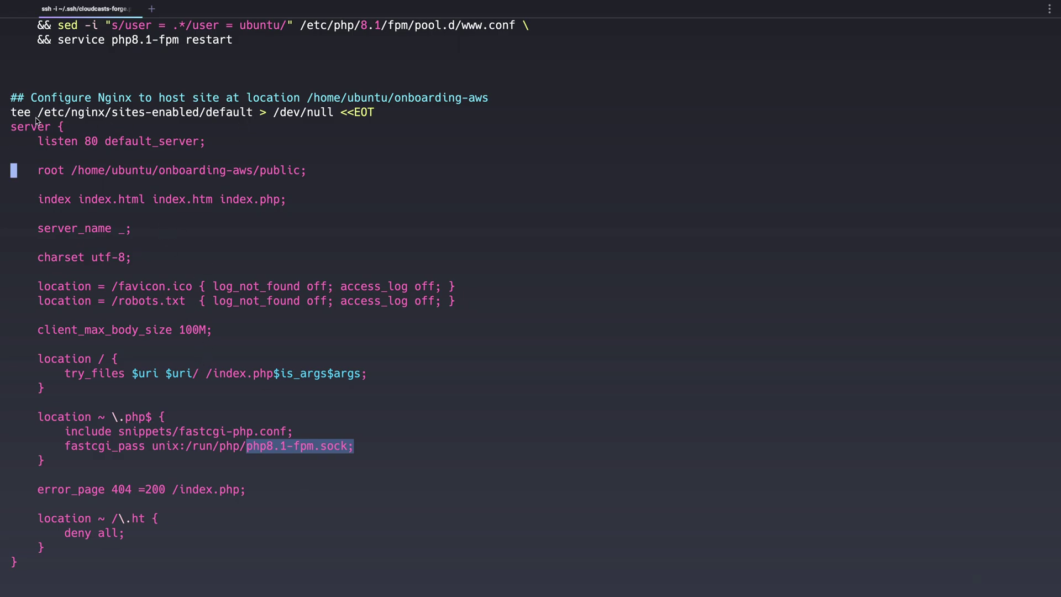
- Examine the sites-enabled/default target path of the Nginx configuration and the nginx reload command that follows it
drag(38, 114, 252, 119)
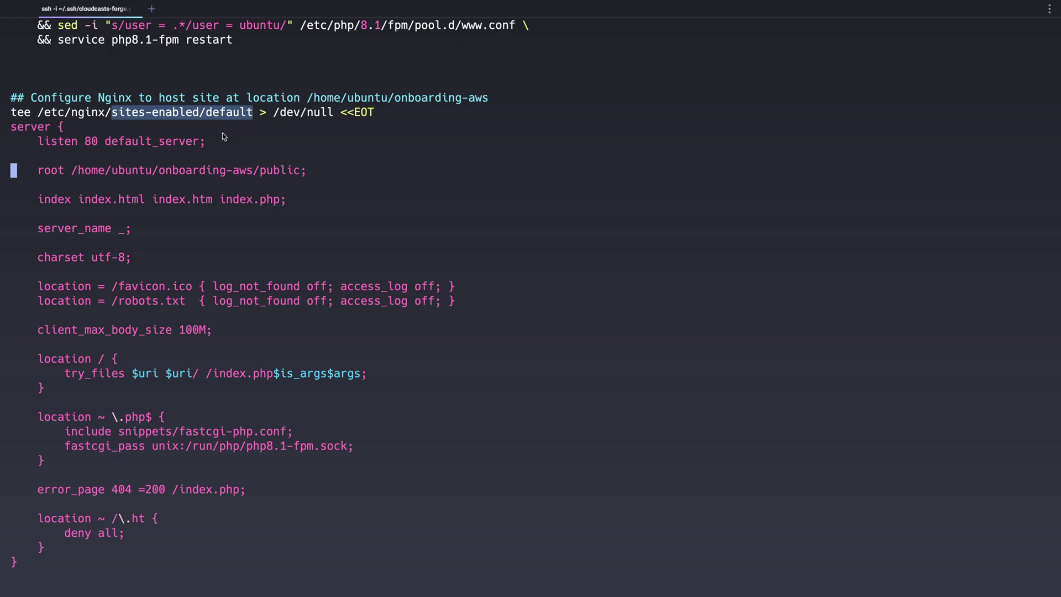
scroll(164, 241, down, 5)
drag(11, 375, 156, 397)
scroll(155, 397, down, 5)
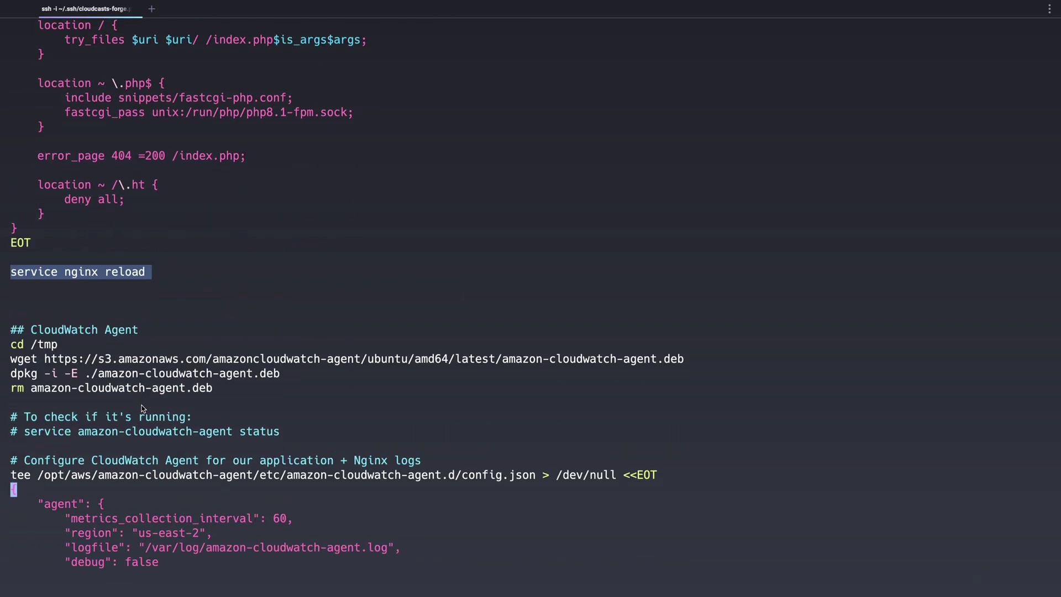
- Examine the CloudWatch Agent download and install commands and the config.json path its configuration is written to
scroll(174, 407, down, 1)
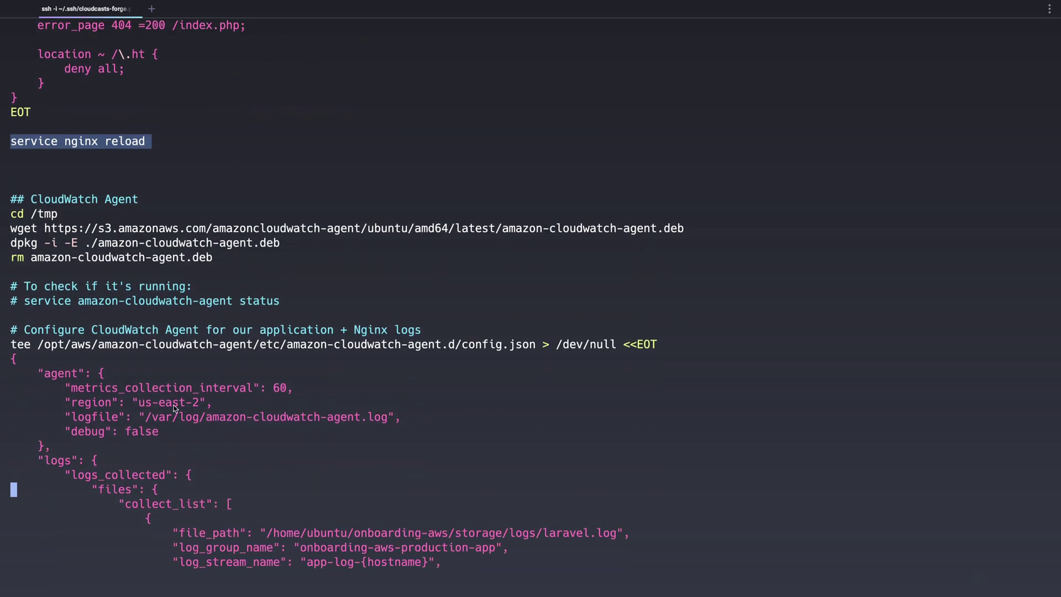
drag(10, 200, 140, 201)
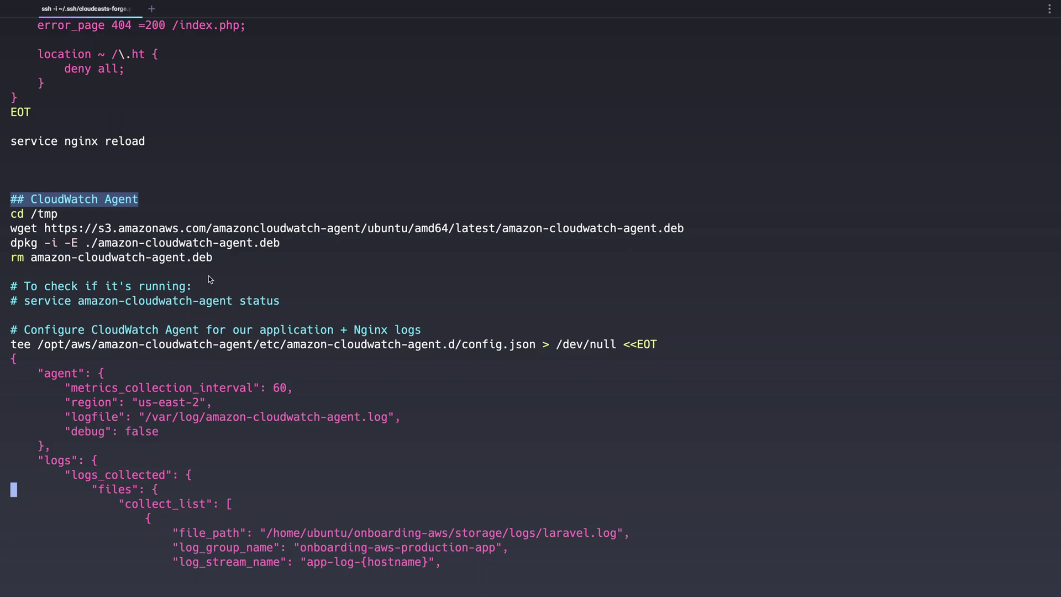
drag(509, 235, 612, 233)
click(598, 236)
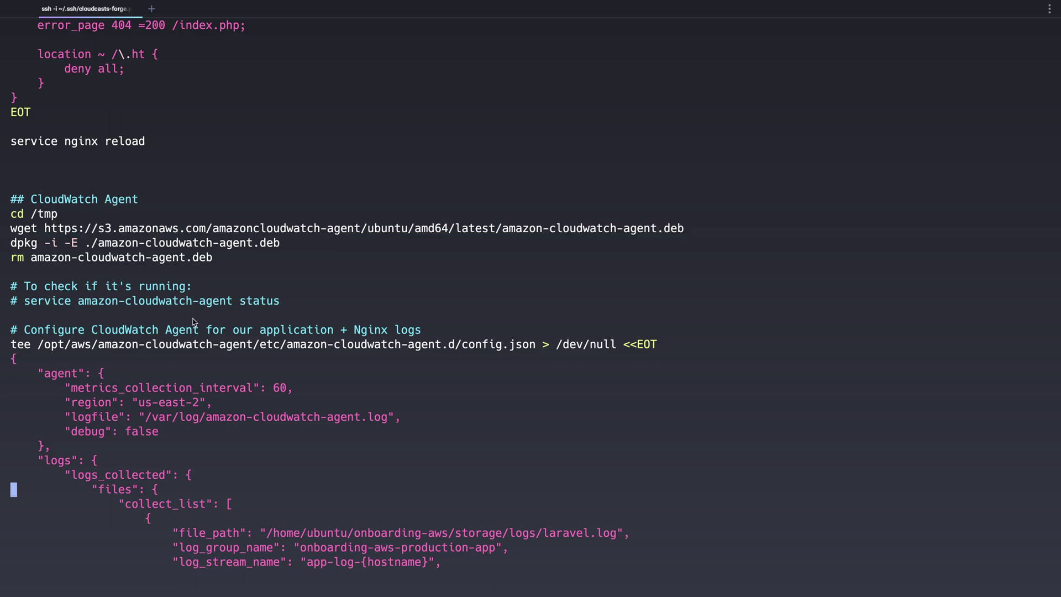
scroll(191, 320, down, 3)
scroll(102, 316, down, 1)
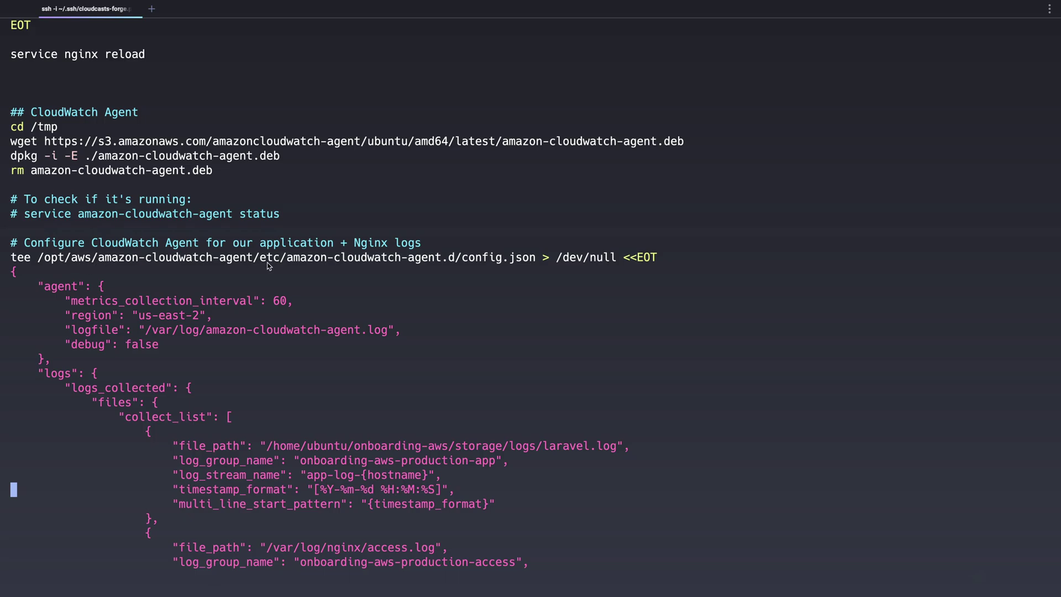
drag(456, 258, 435, 258)
drag(503, 258, 535, 258)
- Examine the file paths of the Laravel, Nginx access and Nginx error logs in the CloudWatch Agent configuration
scroll(494, 348, down, 1)
scroll(494, 348, down, 6)
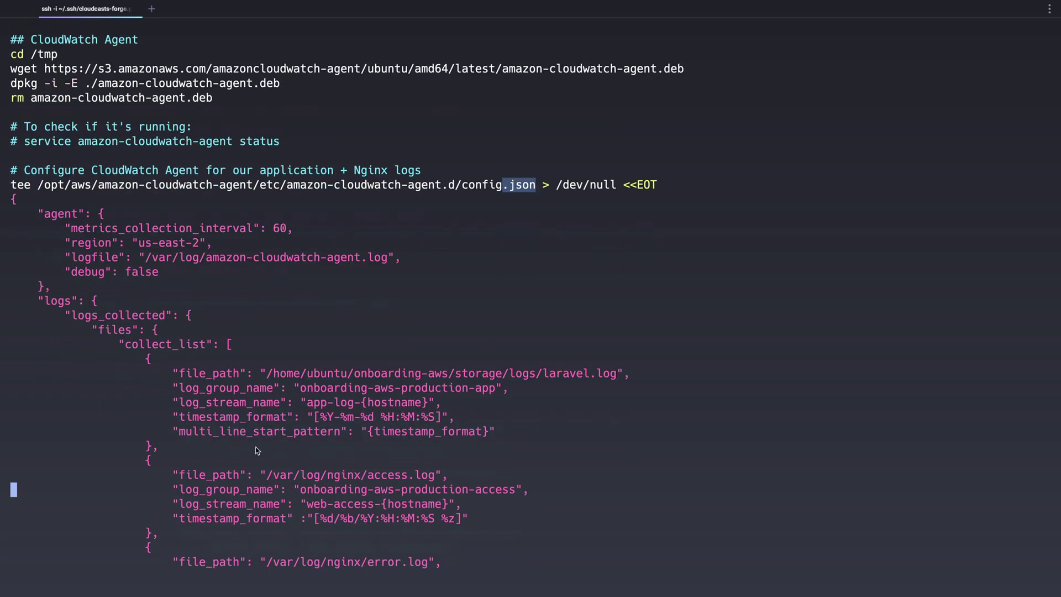
scroll(256, 449, down, 2)
scroll(241, 349, down, 1)
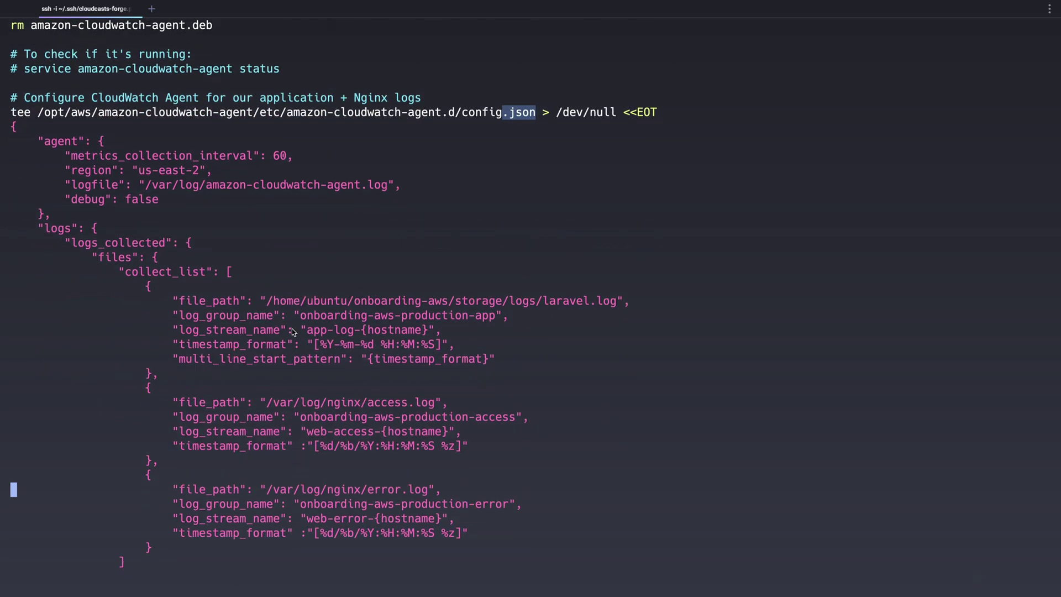
drag(624, 305, 381, 303)
scroll(281, 392, down, 1)
drag(269, 389, 438, 392)
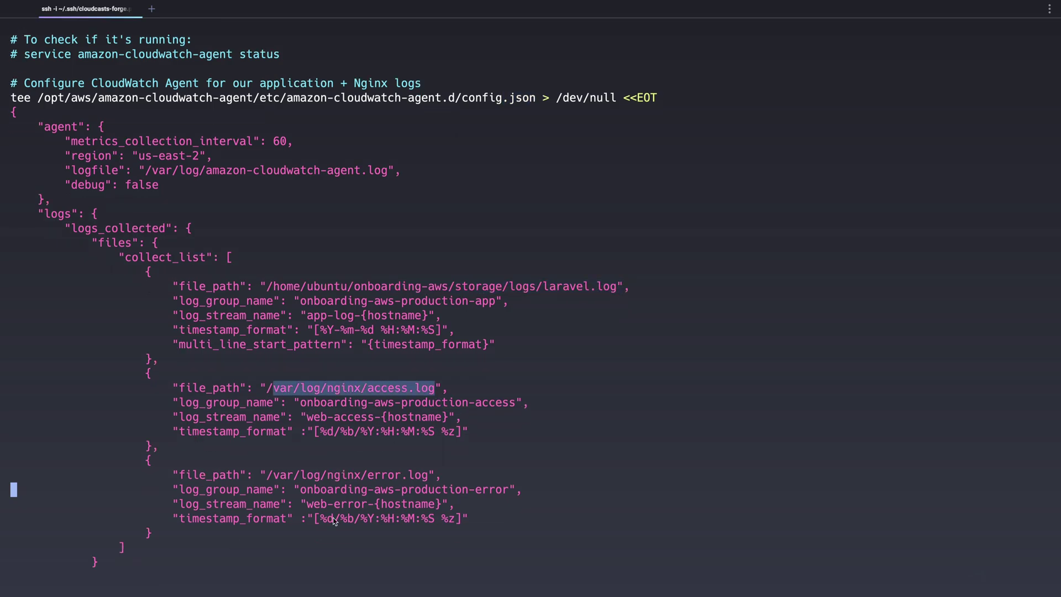
drag(267, 477, 419, 490)
scroll(191, 292, down, 6)
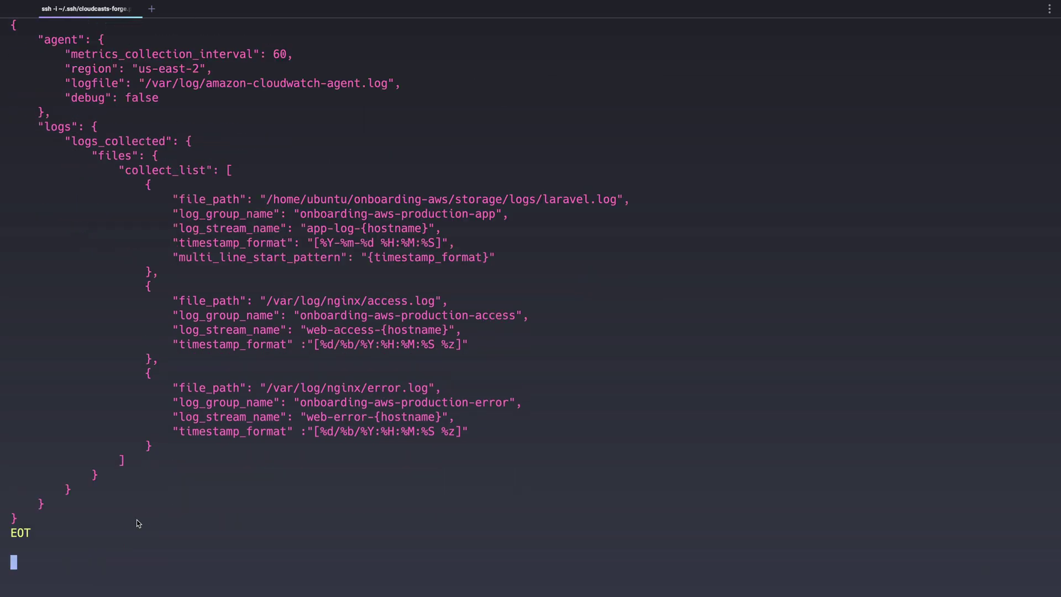
scroll(192, 292, up, 13)
- Save and close setup.sh in Vim, and run the script with sudo bash
text(:wq)
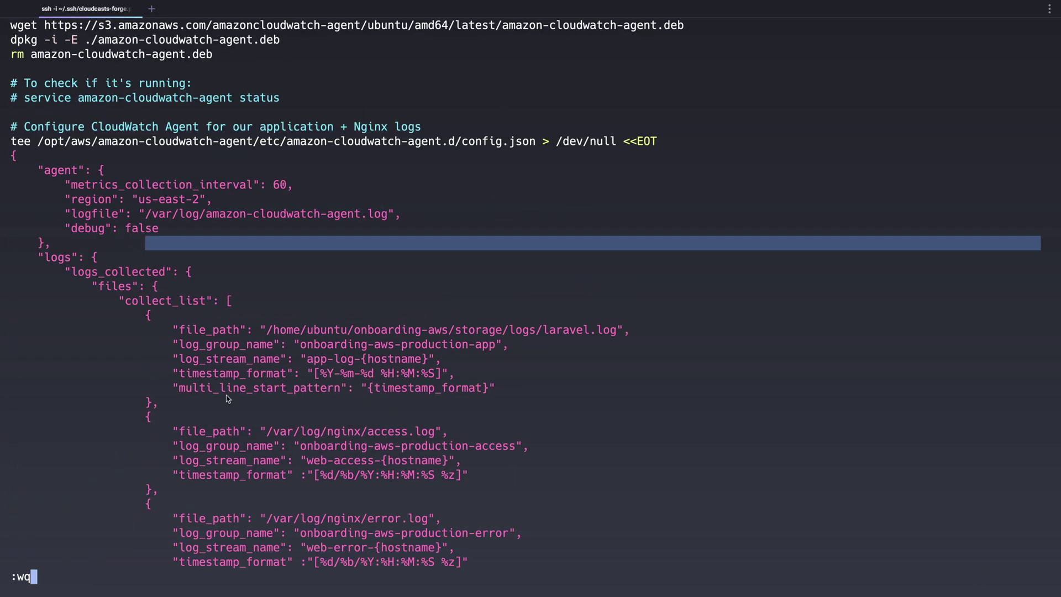
key(Return)
text(s)
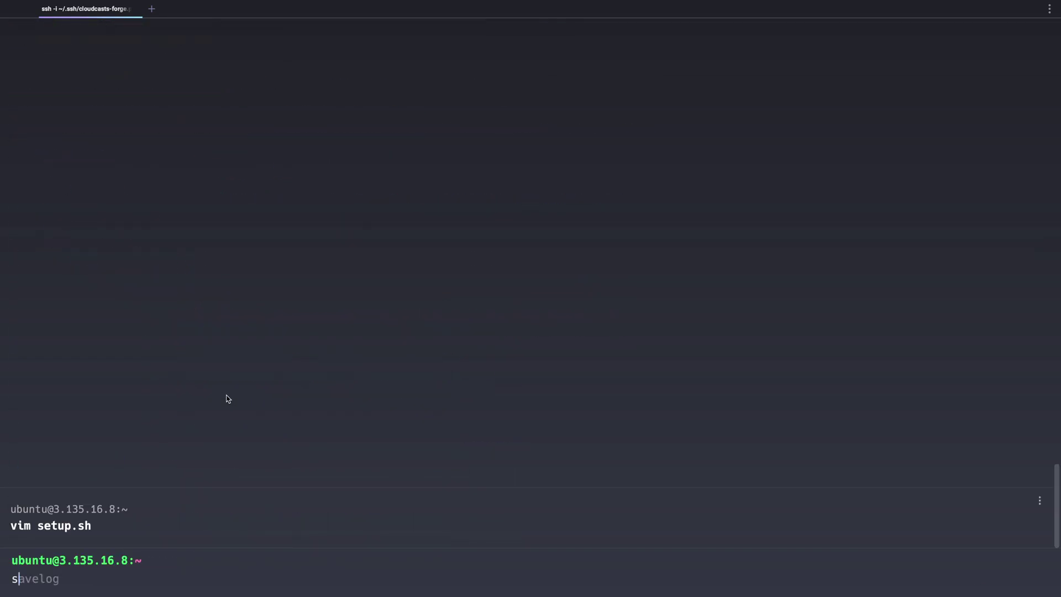
text(udo bash setup.sh)
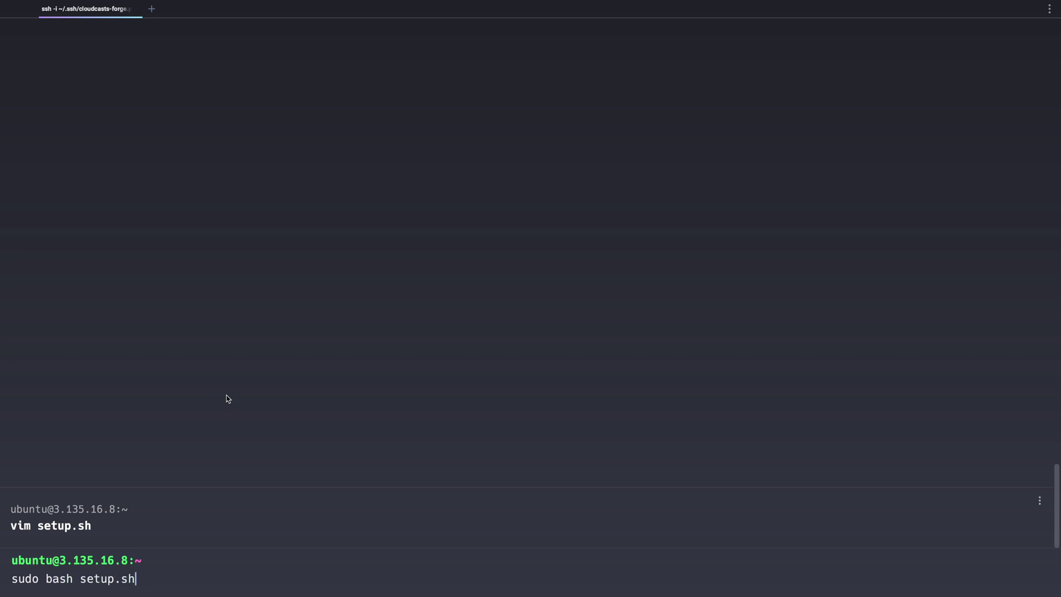
key(Return)
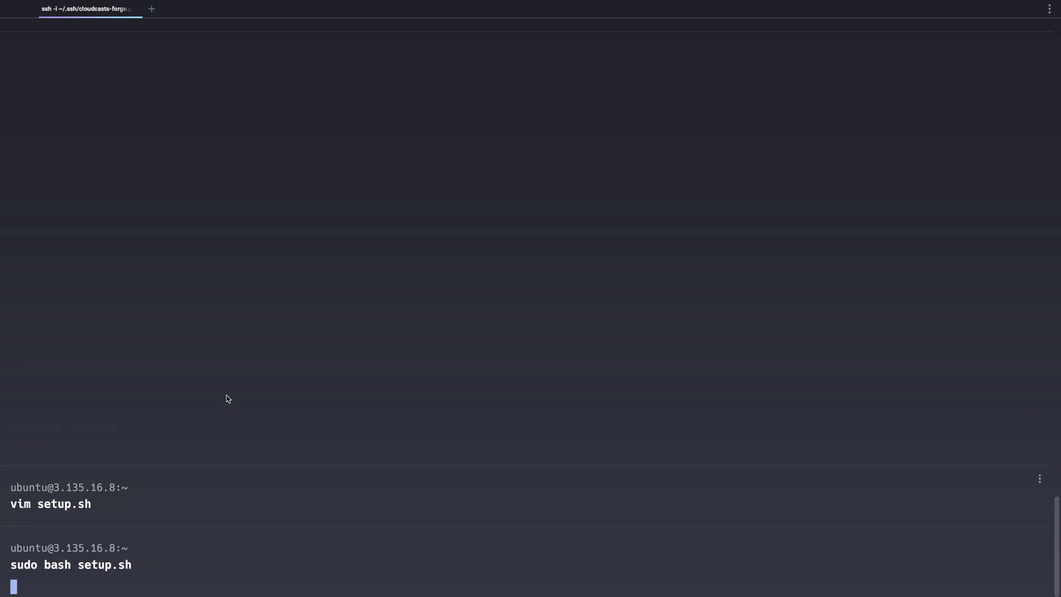
- Open a second terminal session and connect it to the server over SSH with the cloudcasts-forge.pem key
key(super+t)
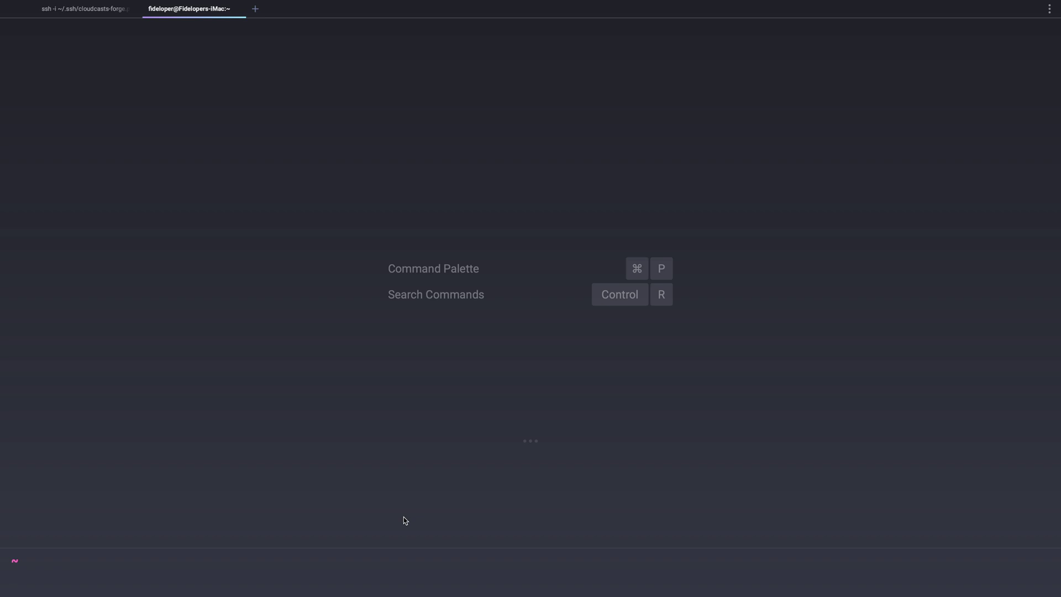
key(Up)
key(Return)
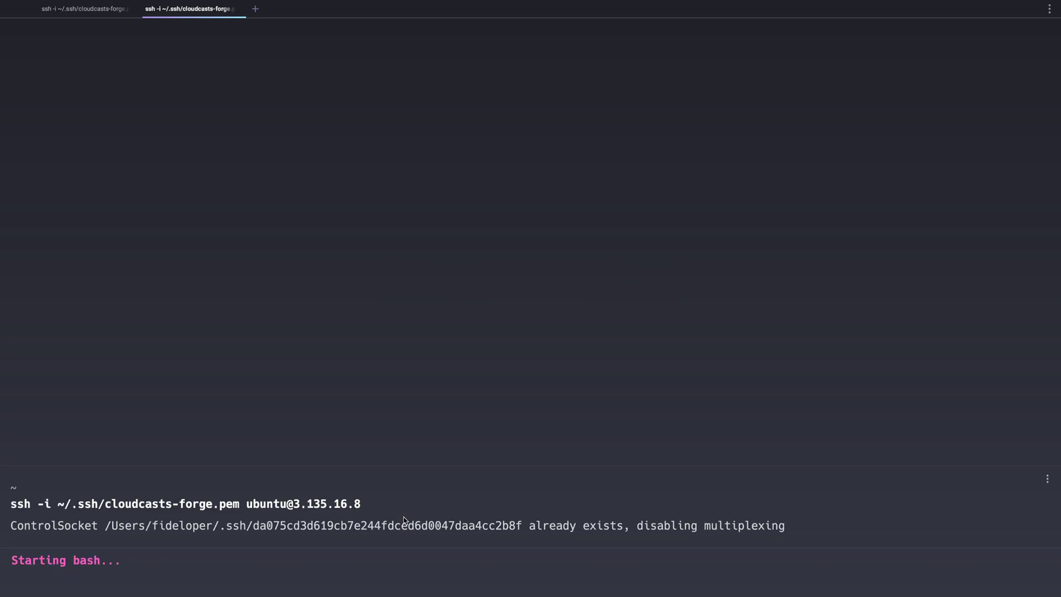
- Create the nested directory onboarding-aws/public in the home folder and change into it
text(cd /h)
key(ctrl+c)
text(mkdir -p onboarding-aws/public)
key(Return)
text(cd on)
key(Right)
text(p)
key(Right)
key(Return)
- Create index.php in the public directory with Vim, containing a phpinfo() call, and save it
text(vim index.)
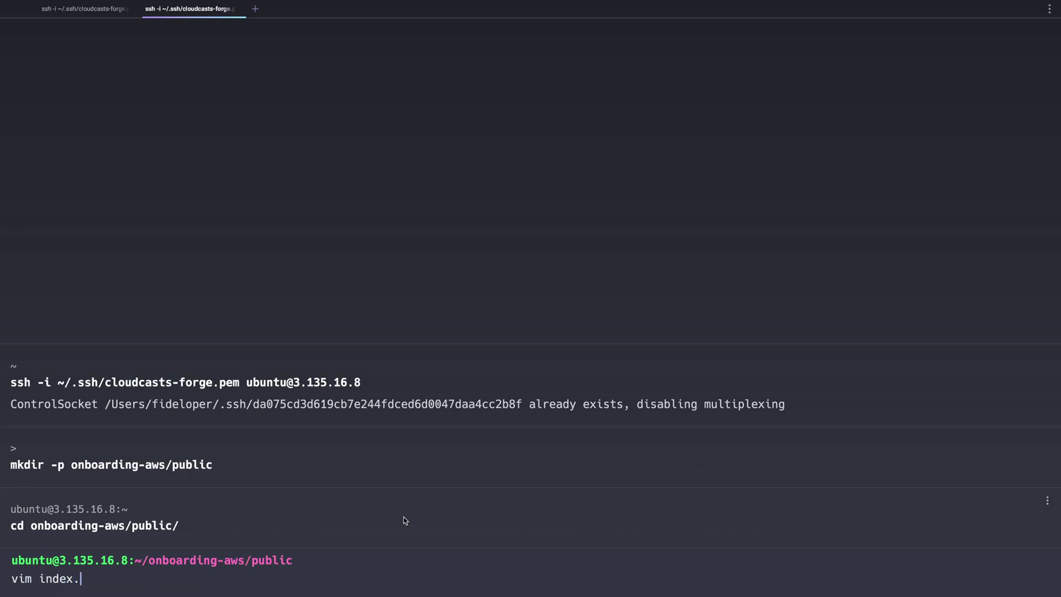
text(php)
key(Return)
text(i<?php)
key(Return)
key(Return)
text(phpiun)
key(BackSpace)
key(BackSpace)
text(nfo();)
key(Escape)
text(:wq)
key(Return)
key(ctrl+l)
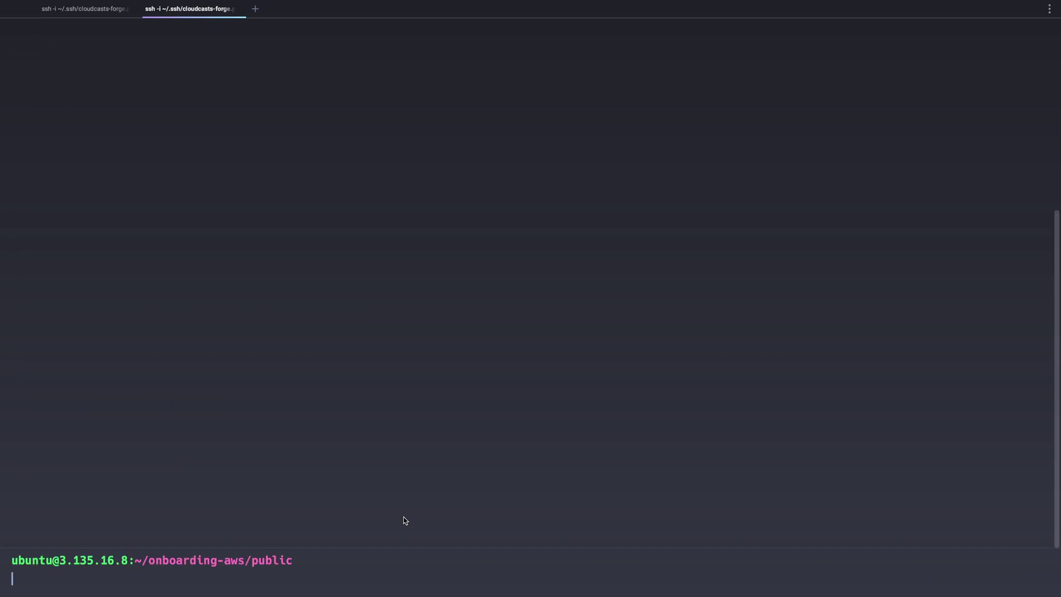
- Return to the session running the setup script and check the installed PHP version
key(super+shift+bracketleft)
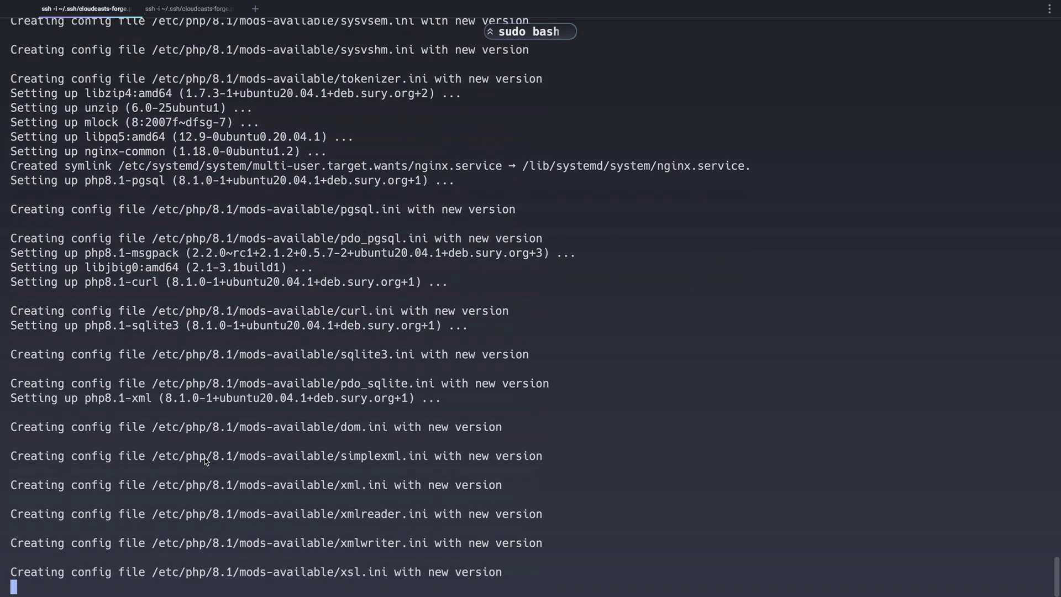
text(php -v)
key(Return)
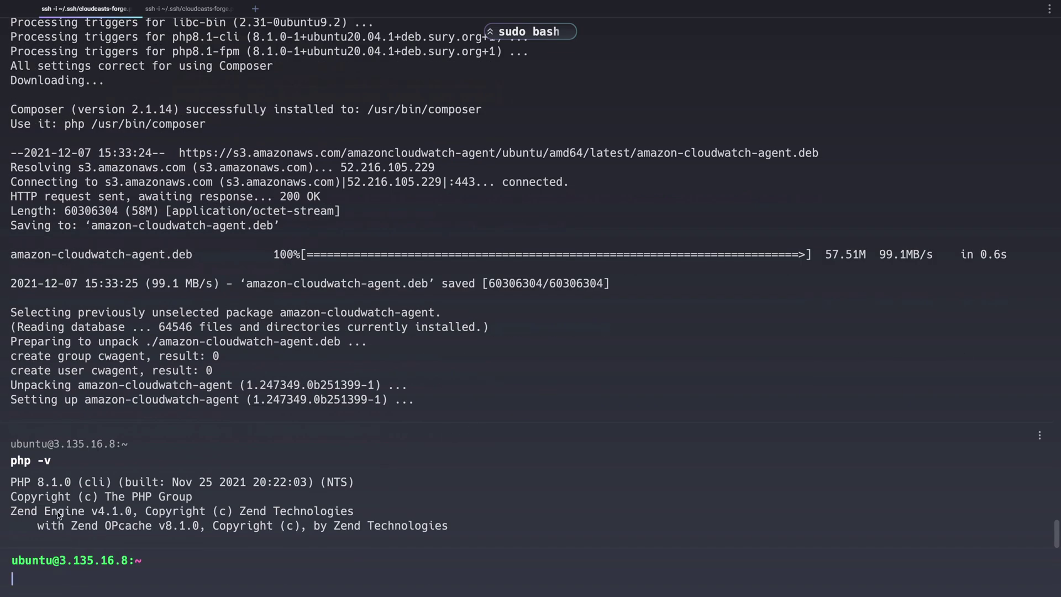
- Test the Nginx configuration with sudo nginx -t and examine its output
text(nginx -t)
key(ctrl+a)
text(sudo)
key(Return)
right_click(79, 490)
key(Escape)
drag(362, 512, 421, 512)
click(404, 502)
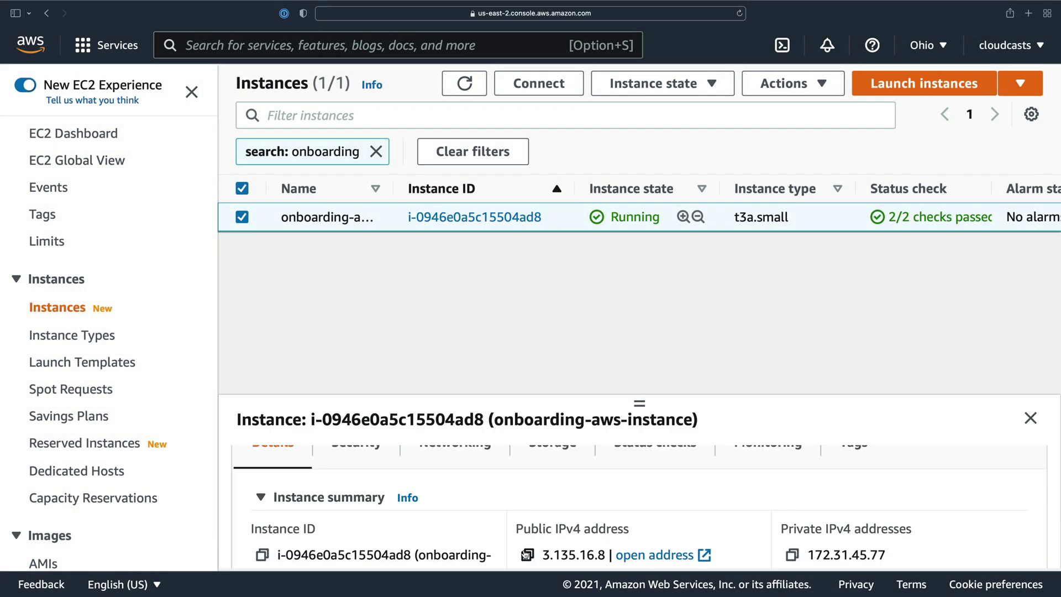
- Copy the instance's public IPv4 address from the EC2 console, open it in a new browser tab and inspect the phpinfo page
click(527, 555)
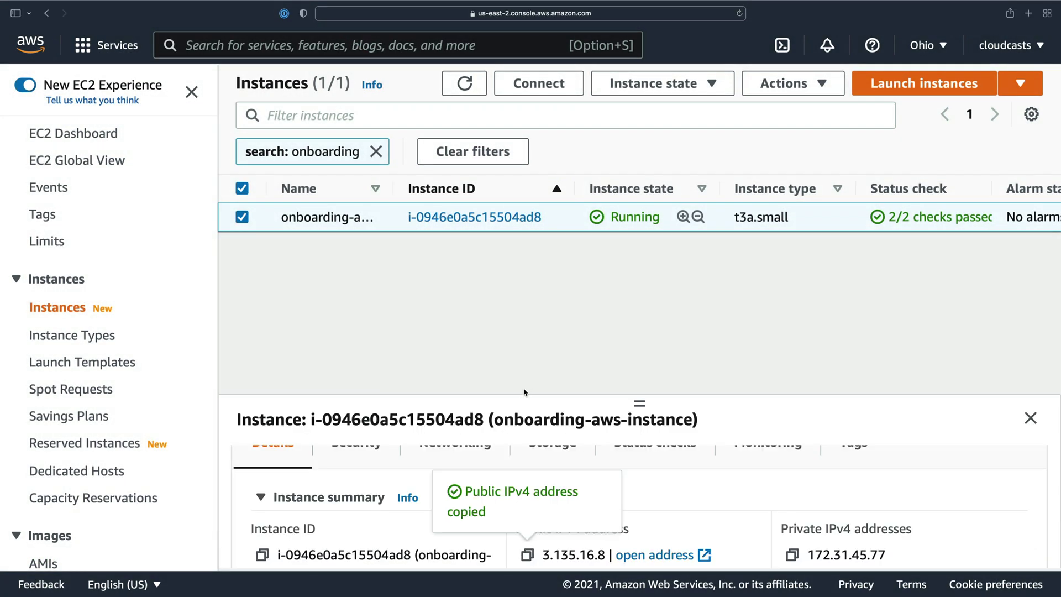
key(super+t)
key(super+v)
key(Return)
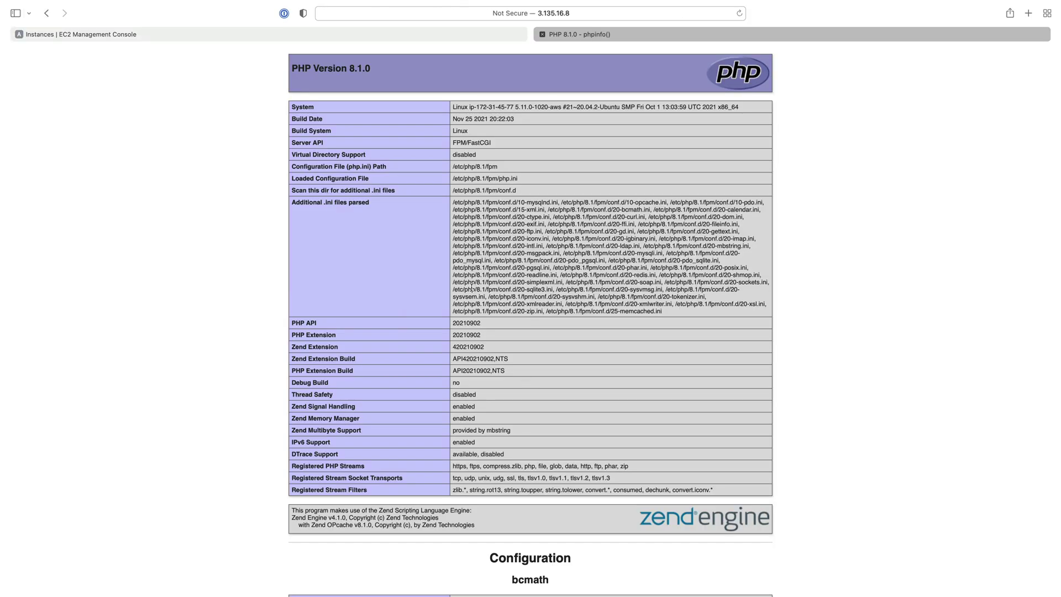
scroll(497, 276, up, 1)
drag(424, 217, 502, 279)
click(501, 278)
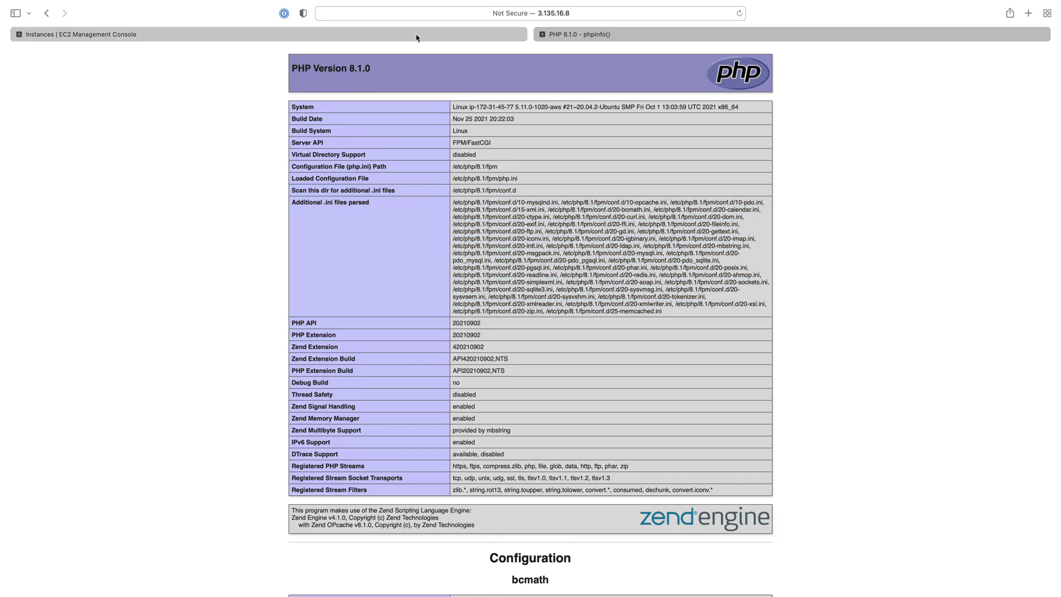
- Return to the EC2 console, open the Elastic Block Store volumes list and select the onboarding-aws-instance volume
click(411, 35)
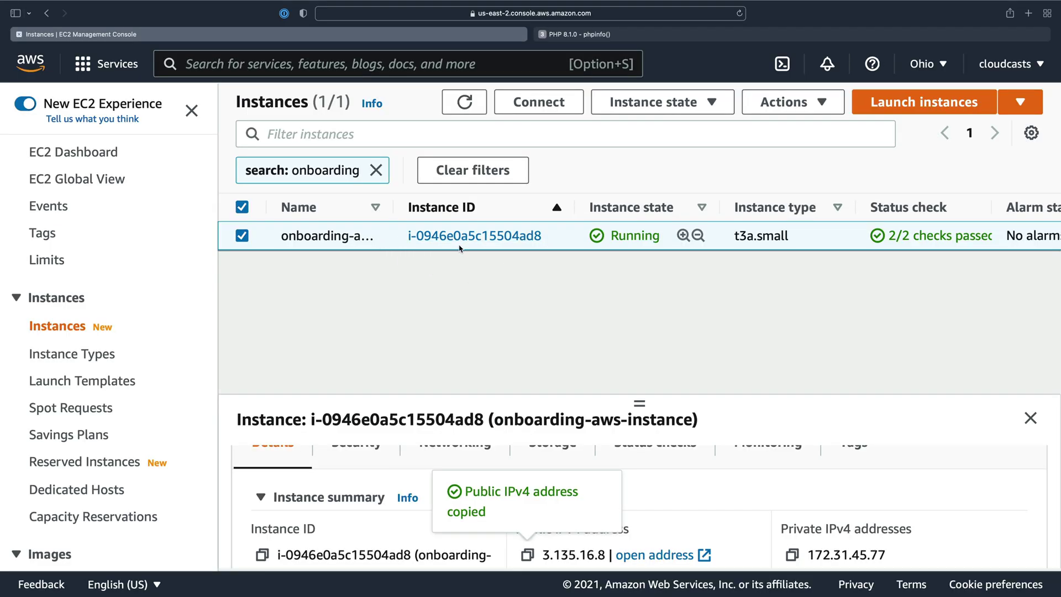
drag(635, 403, 636, 397)
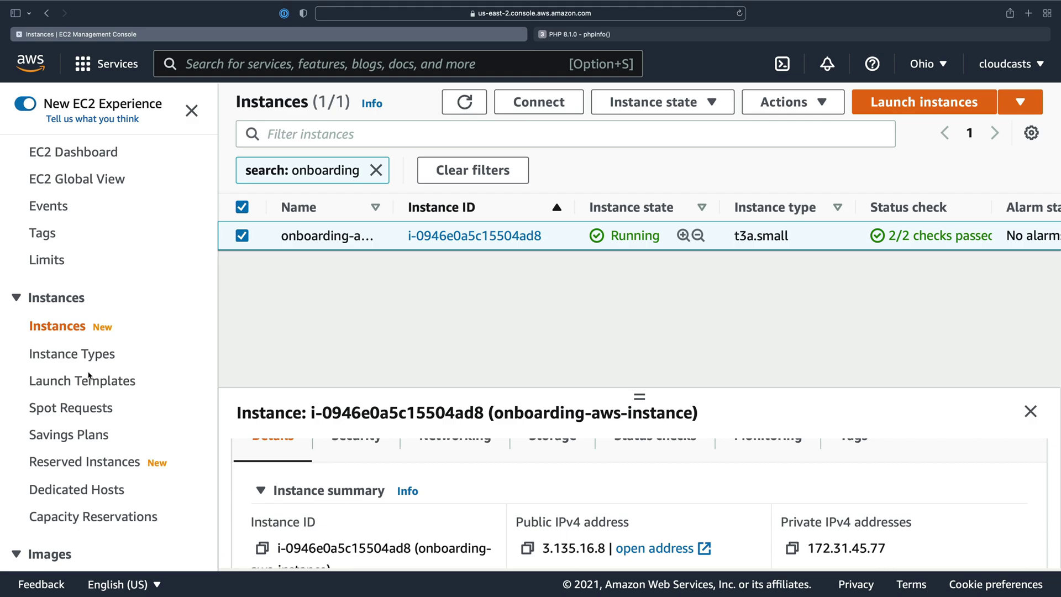
scroll(416, 447, up, 1)
scroll(415, 447, down, 3)
click(262, 480)
scroll(112, 417, down, 5)
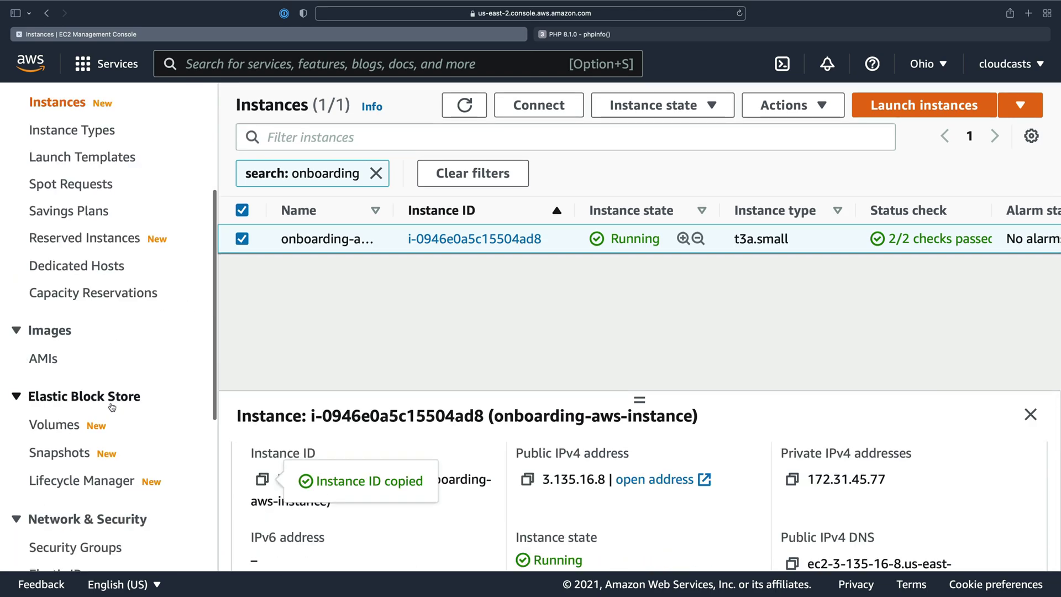
click(61, 426)
mouse_move(437, 205)
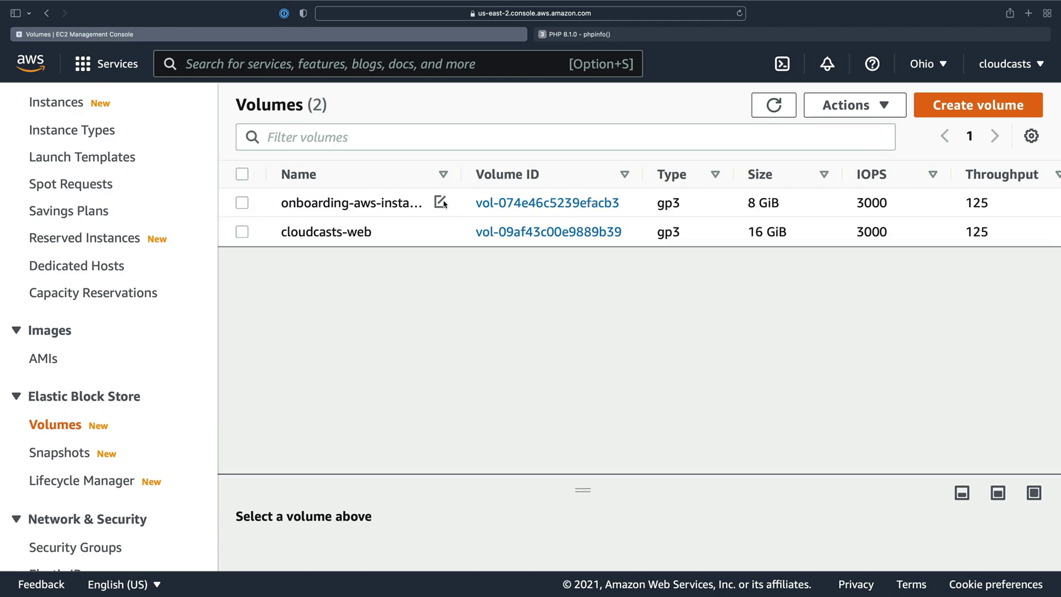
drag(296, 204, 377, 204)
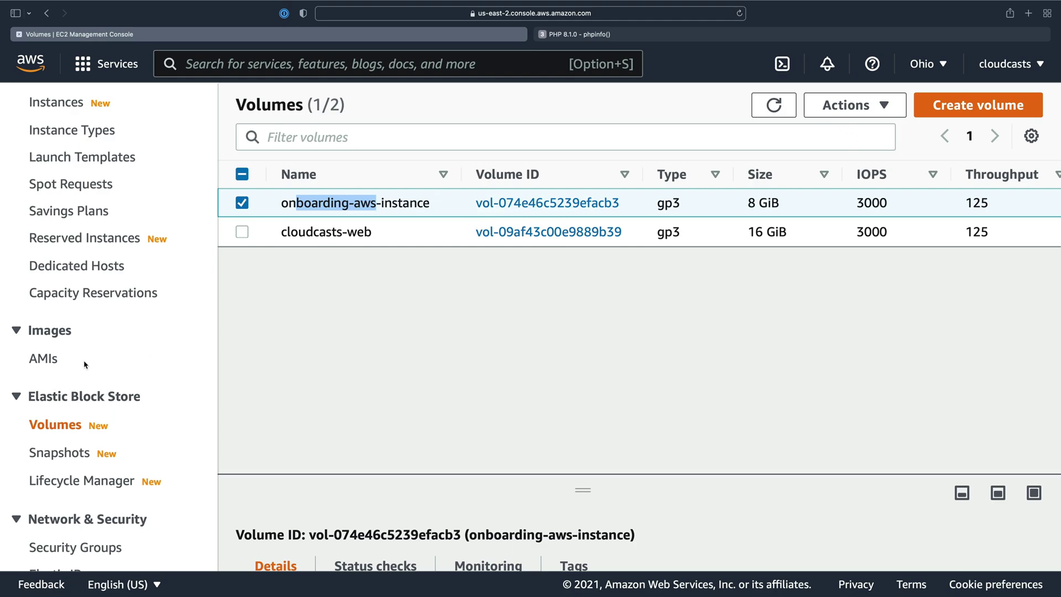
- Start a new snapshot of the selected volume and set its description to onboarding-aws-snapshot
click(836, 118)
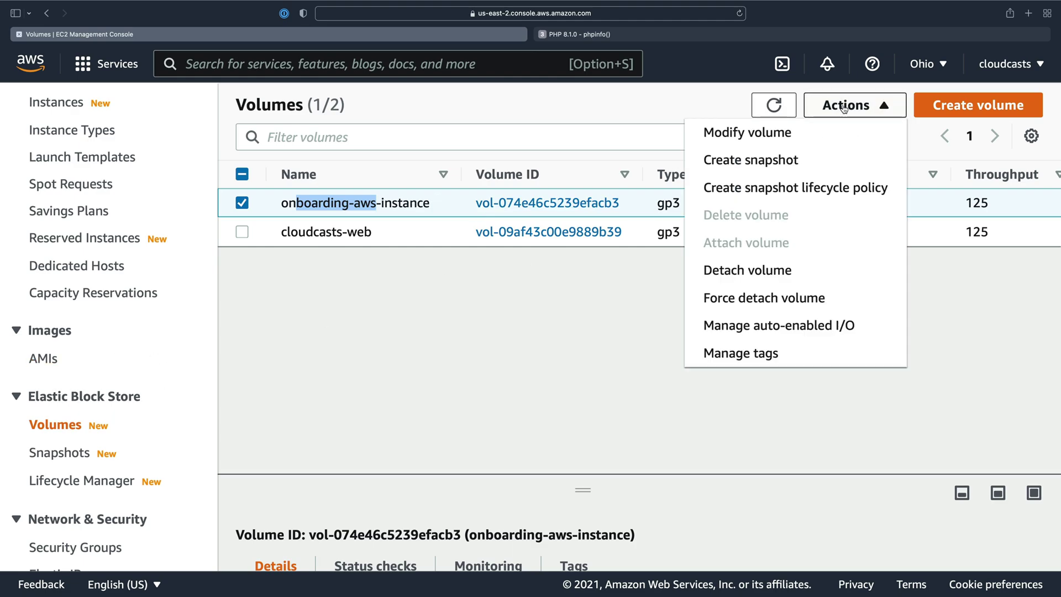
click(832, 160)
click(285, 397)
text(onboarding-aws-snapshot)
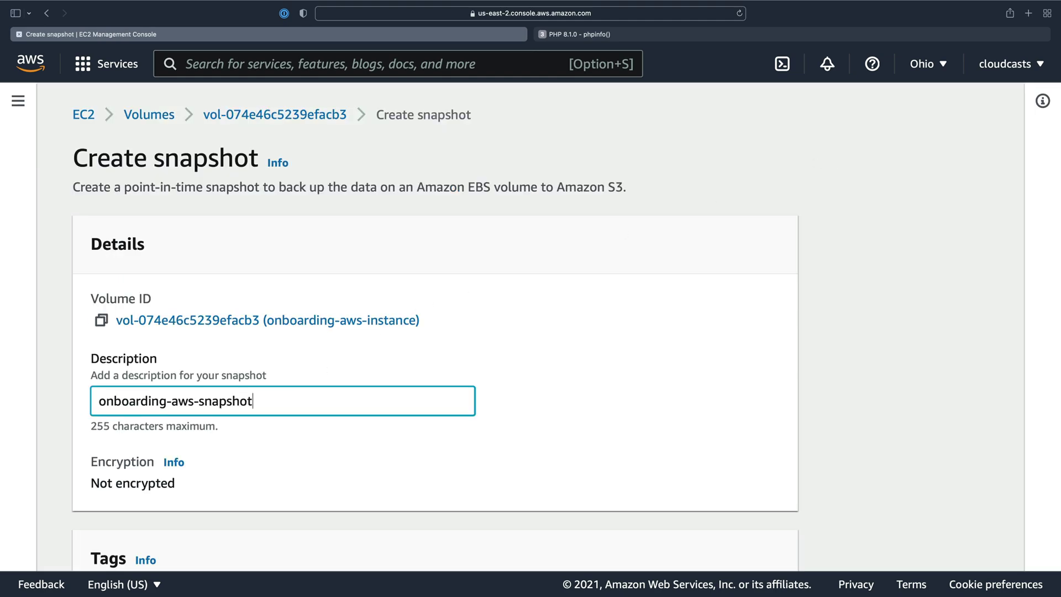
- Complete the snapshot description as onboarding-aws-snapshot-for-ami and add a Name tag with the value onboarding-aws-snapshot-for-ami
text(-for-ami)
scroll(294, 378, down, 4)
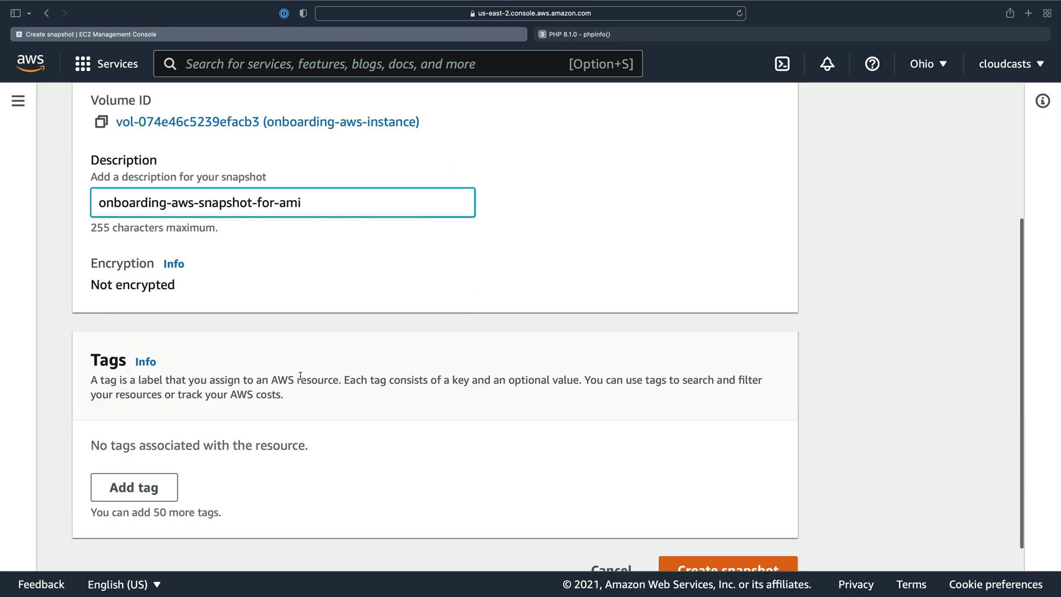
scroll(134, 294, down, 1)
click(135, 455)
text(Name)
key(Tab)
text(onboarding-aws-s)
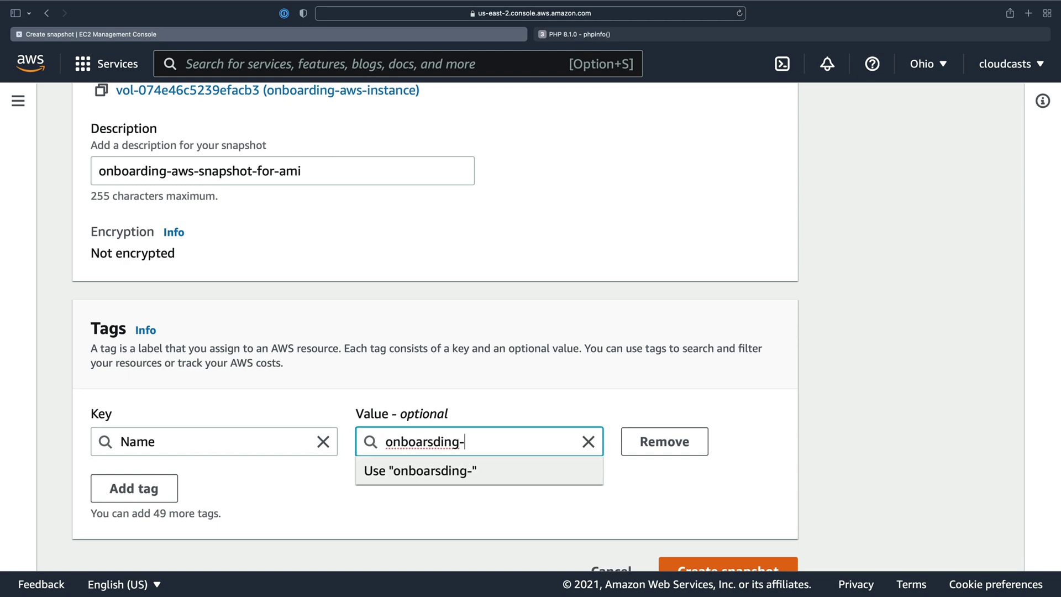
text(napshot-for)
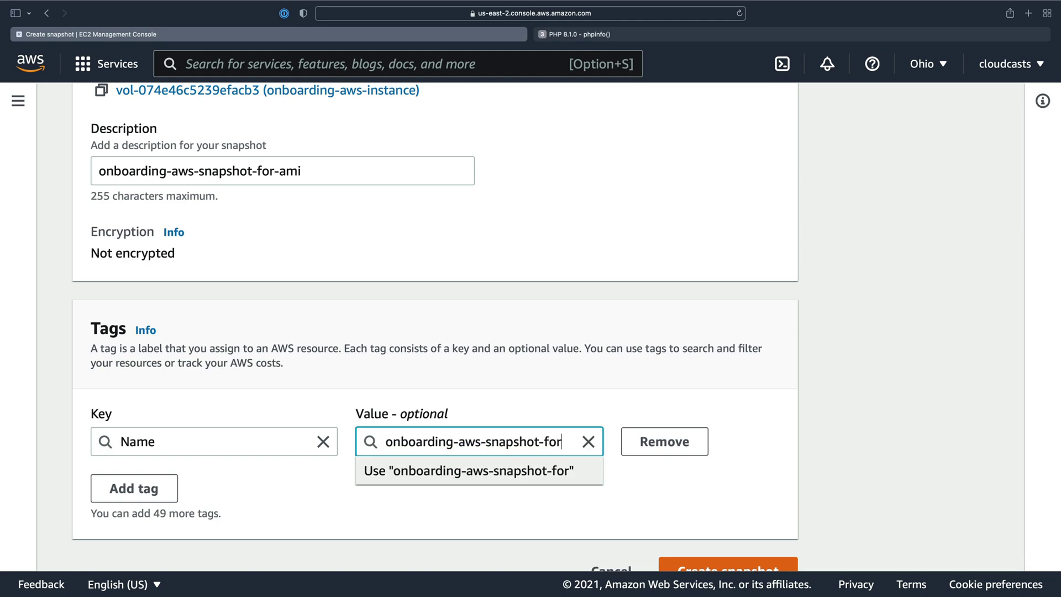
text(-ami)
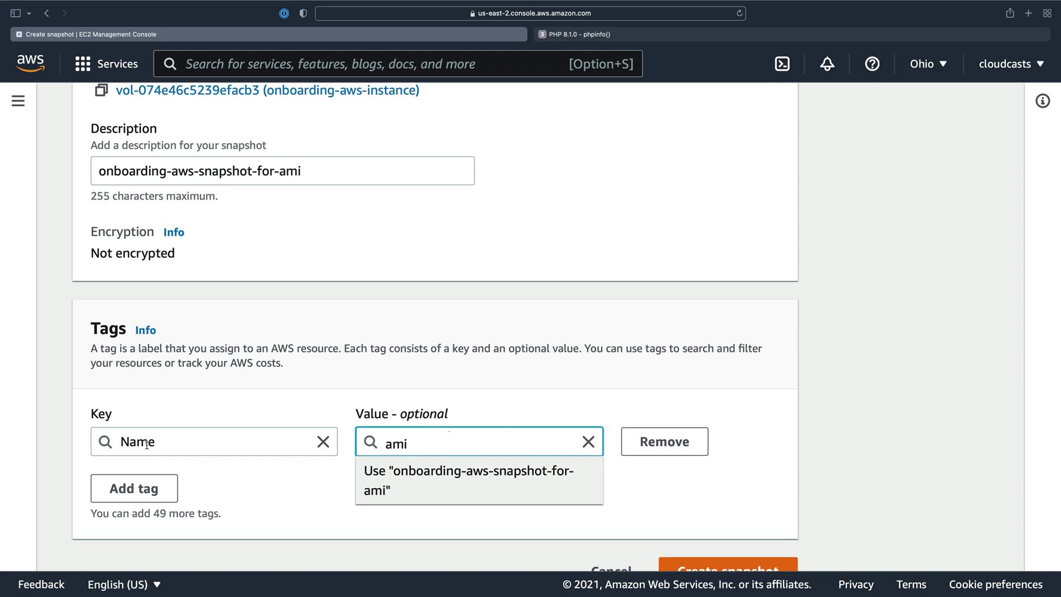
- Add an Environment tag with the value production and create the snapshot
click(135, 487)
text(Environ)
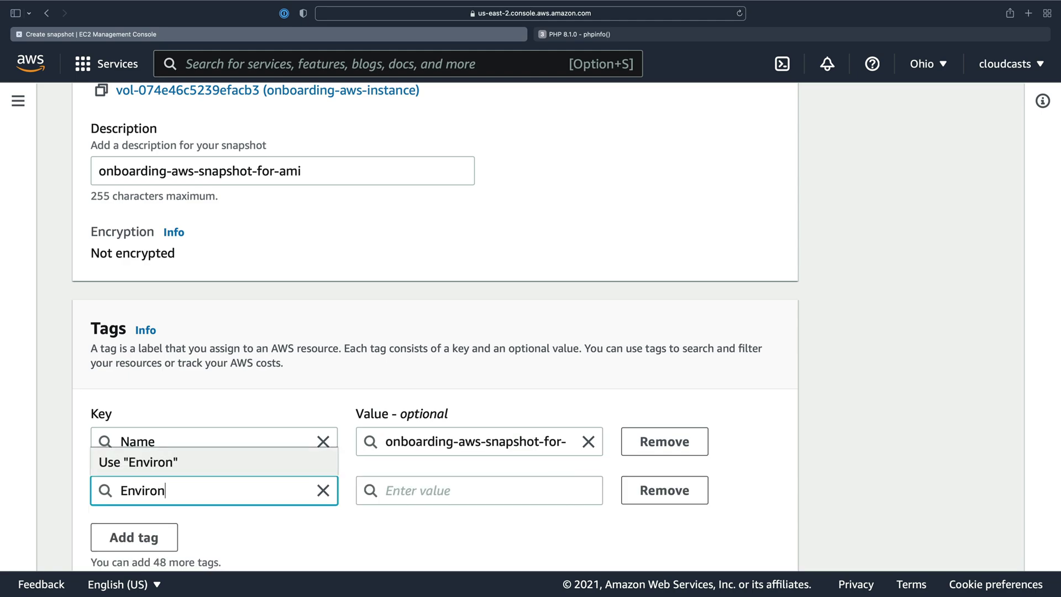
text(mentpr)
key(BackSpace)
key(BackSpace)
key(Tab)
text(production)
click(272, 537)
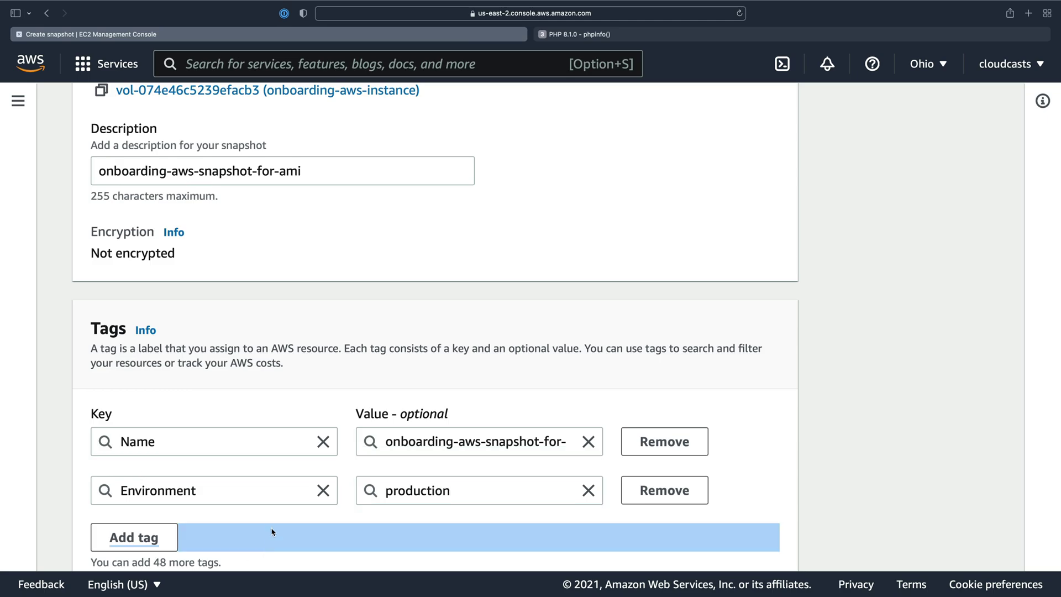
scroll(271, 537, down, 2)
click(727, 537)
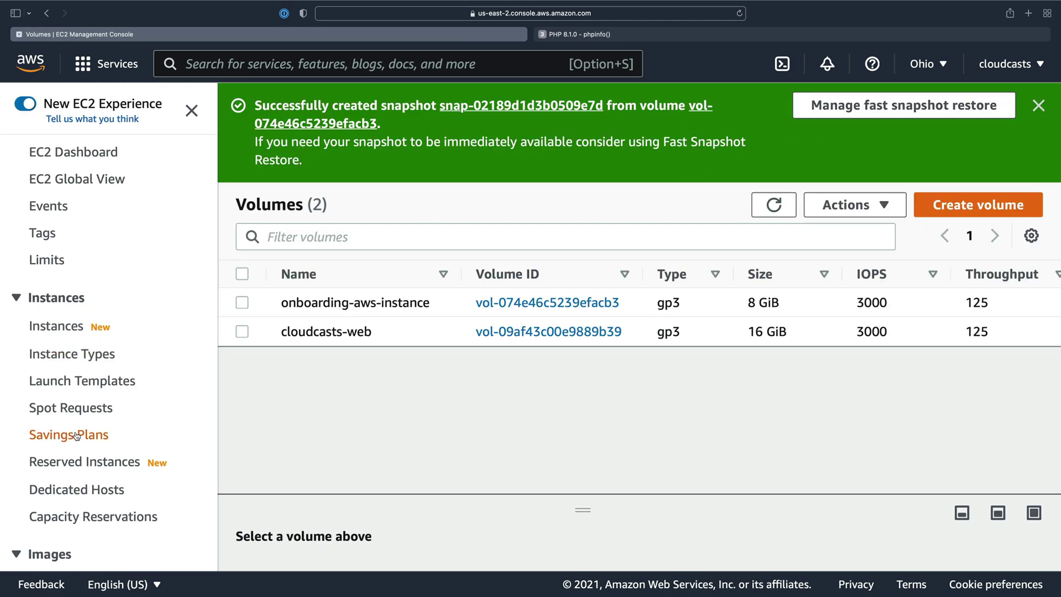
- Open the EBS snapshots list, select the new onboarding-aws snapshot and check its status
scroll(88, 435, down, 5)
click(67, 387)
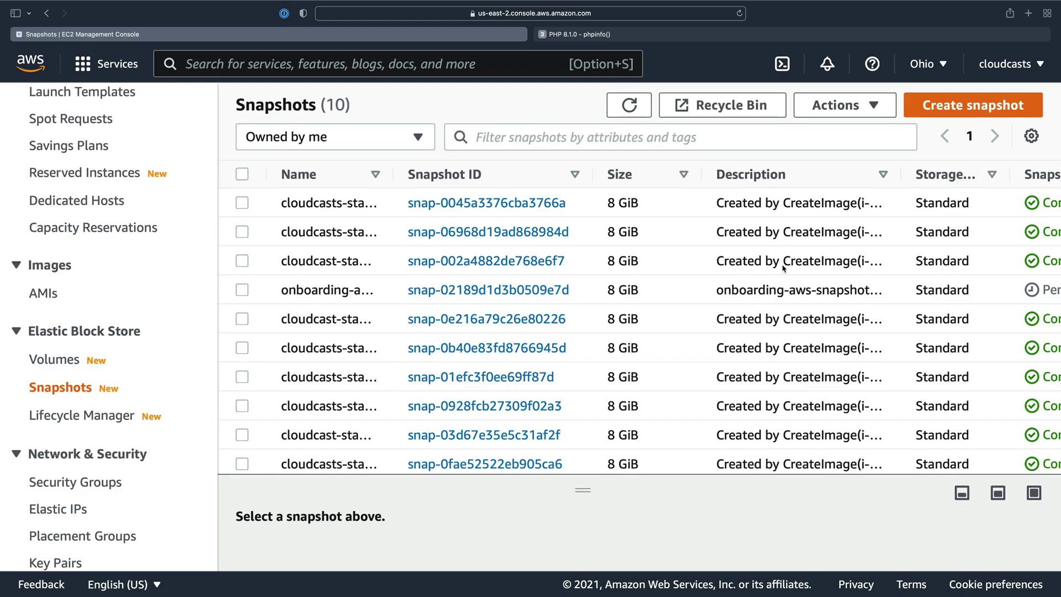
click(244, 291)
scroll(896, 281, right, 10)
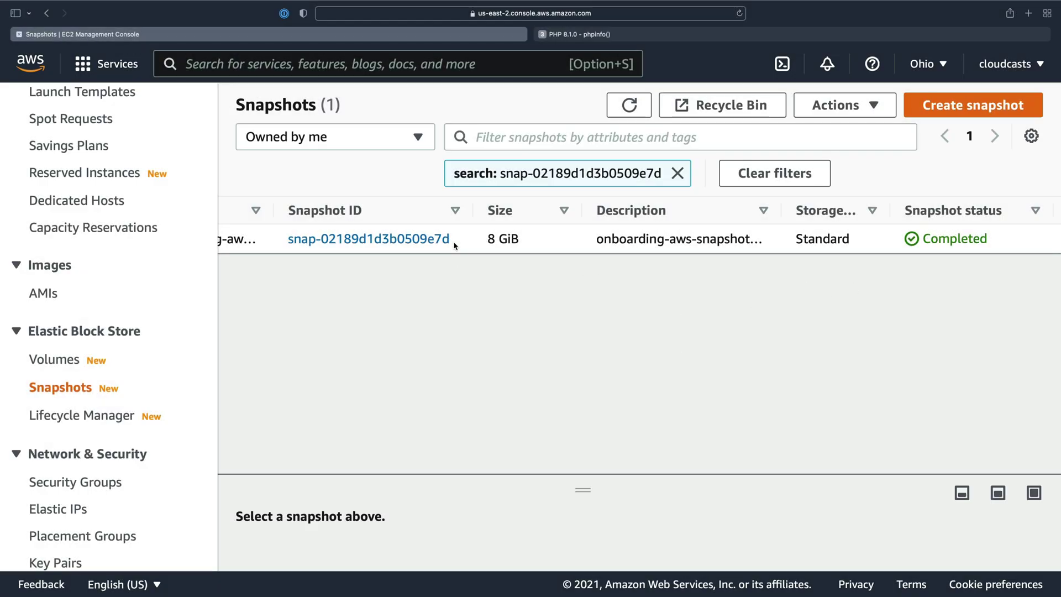
- Select the completed onboarding-aws snapshot and start creating an image from it
scroll(450, 237, left, 5)
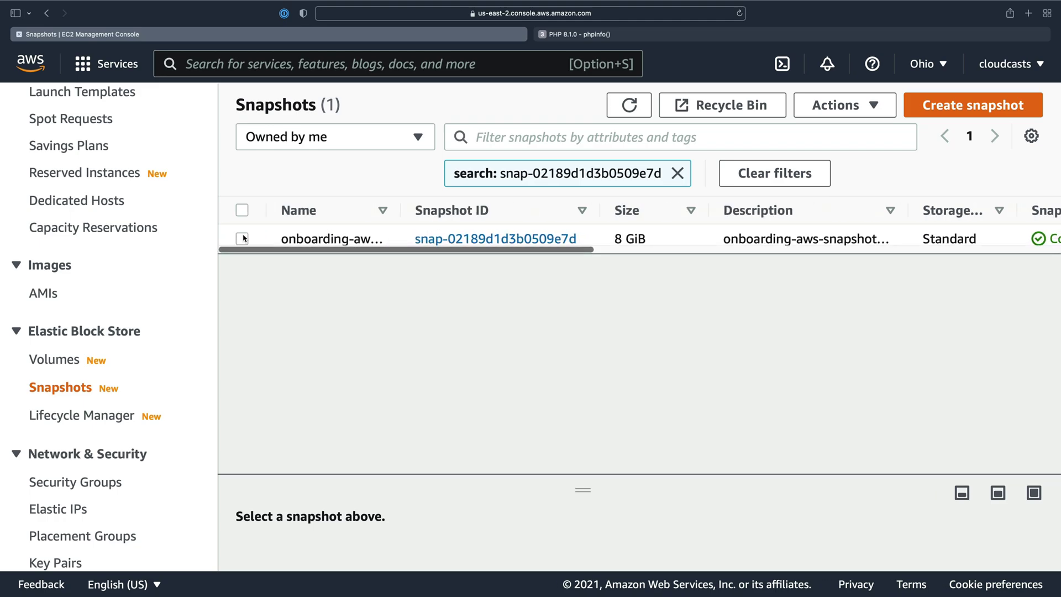
click(242, 239)
click(833, 113)
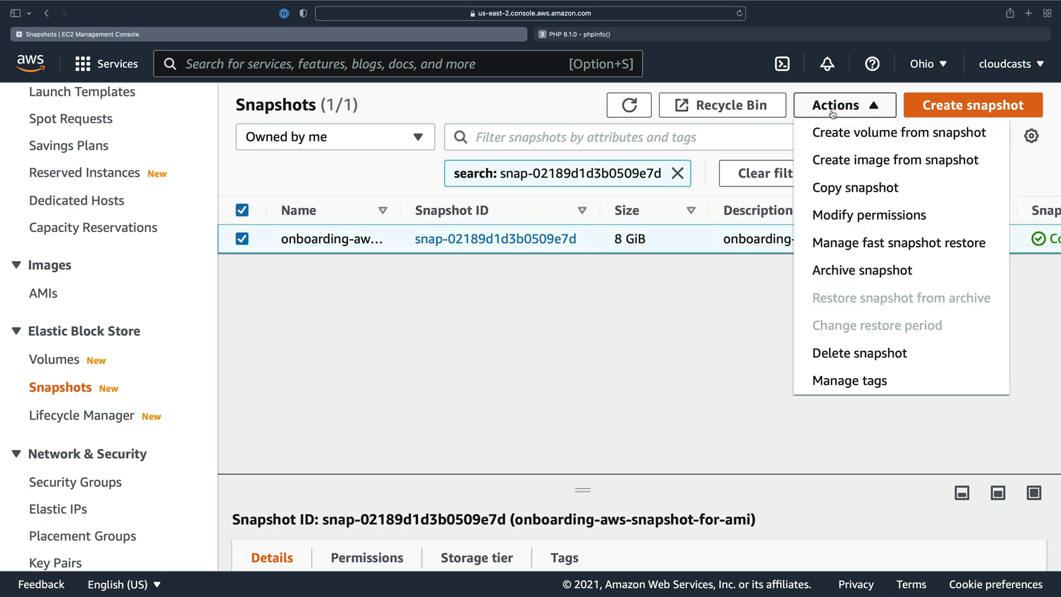
click(870, 167)
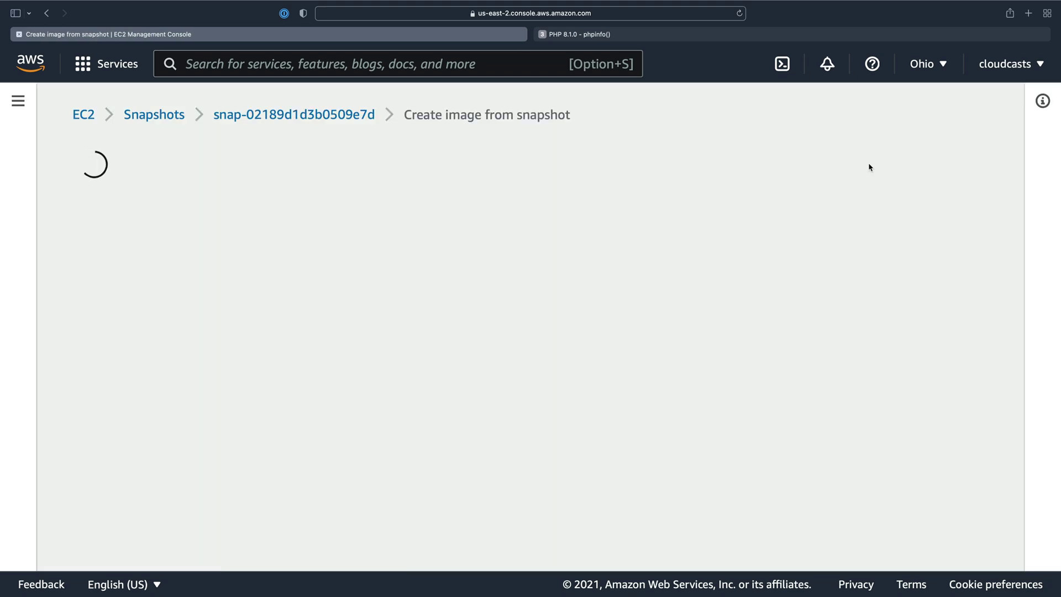
- Name the image "Onboarding AWS - x86 - Ubuntu 20.04 - PHP 8.1" and check it against the allowed characters
scroll(243, 351, down, 1)
click(244, 353)
text(Onbora)
key(BackSpace)
key(BackSpace)
text(arding)
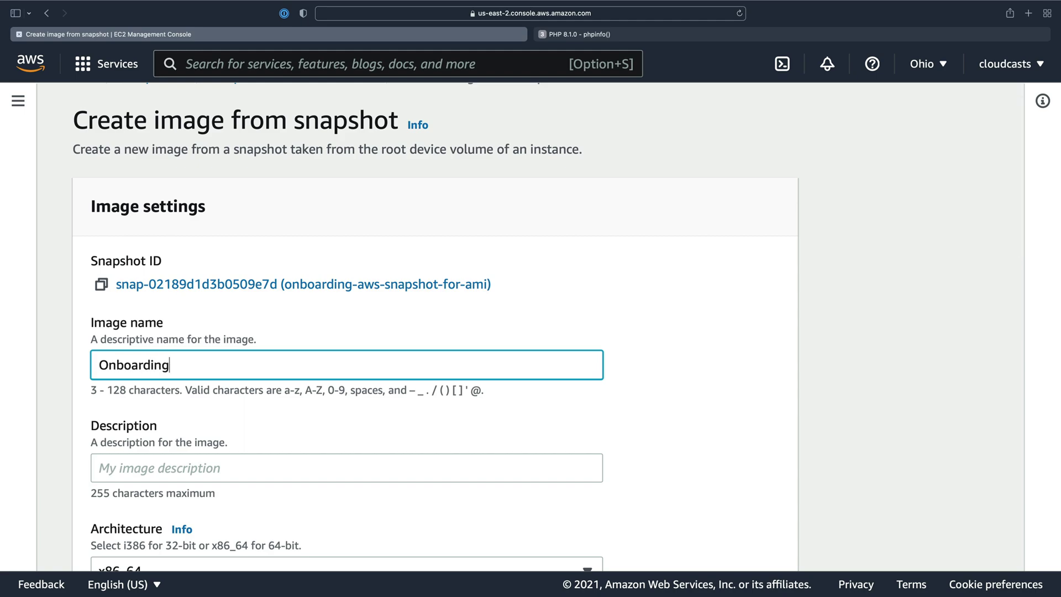
text( AWS - x86 - Ubuntu 20.0)
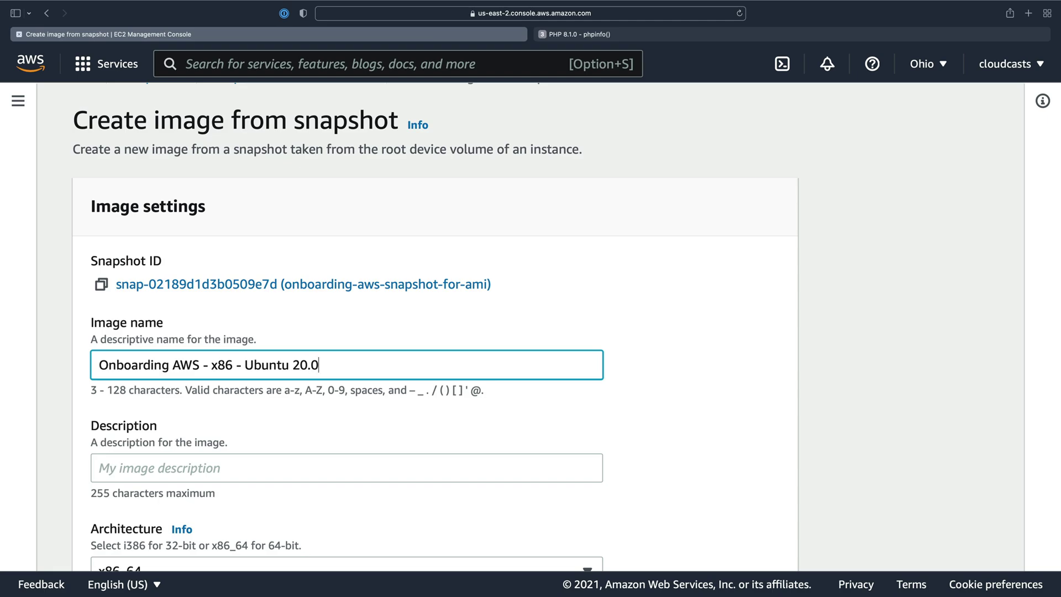
text(4 PHP8.1)
click(330, 365)
text(-)
scroll(294, 410, down, 1)
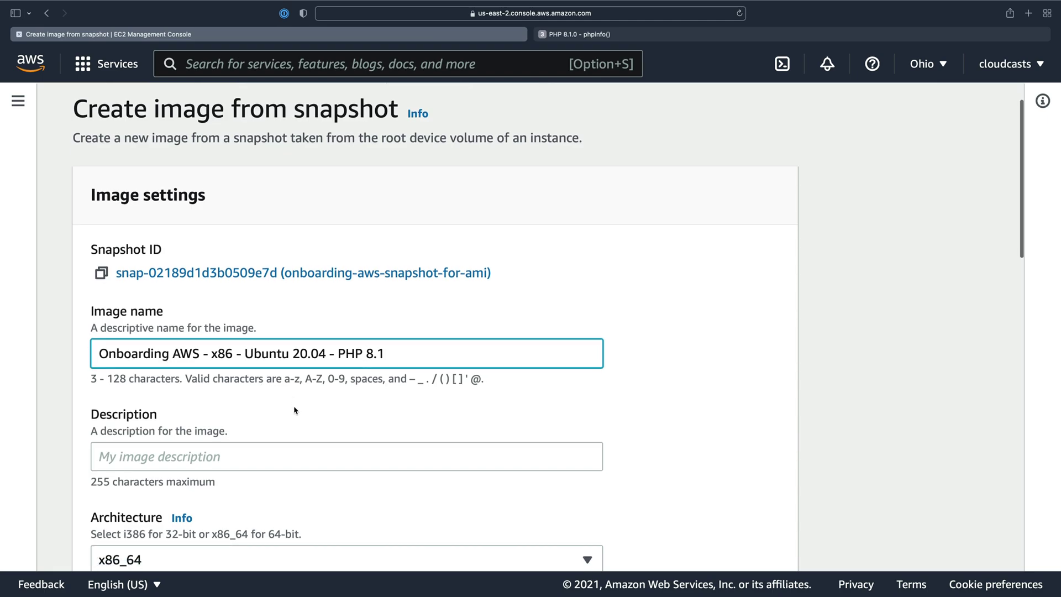
click(92, 380)
drag(92, 379, 137, 381)
drag(282, 380, 486, 379)
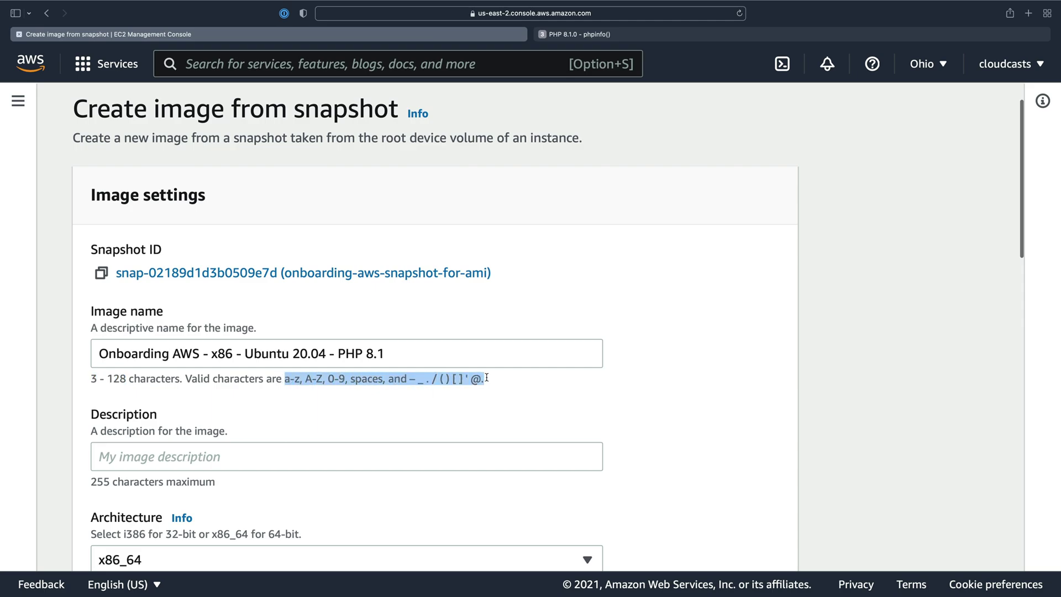
click(489, 385)
- Set the image description to "Onboarding AWS Course Server Image"
scroll(469, 407, down, 2)
click(469, 380)
text(Onboarding AWS Course Image)
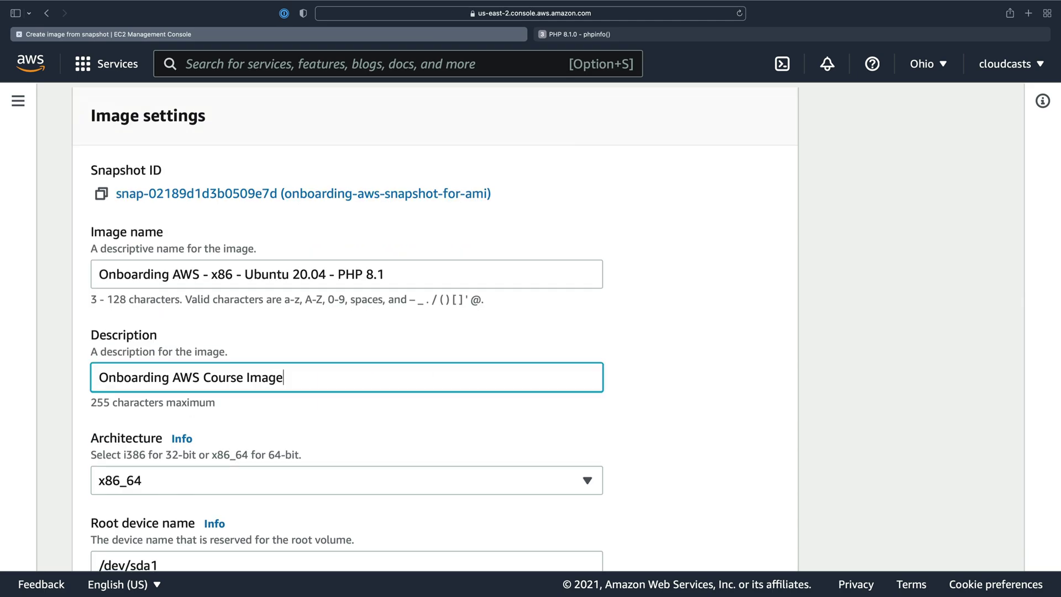
key(super+a)
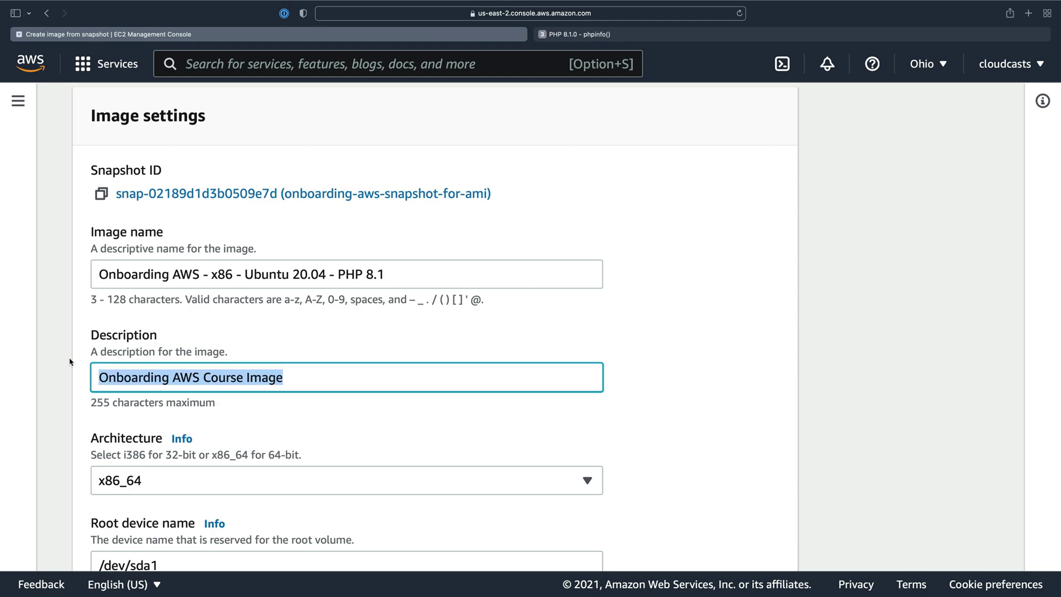
click(224, 381)
double_click(273, 380)
click(248, 380)
text(Server)
- Review the image's architecture, root device name, virtualization type and boot mode settings
scroll(276, 420, down, 2)
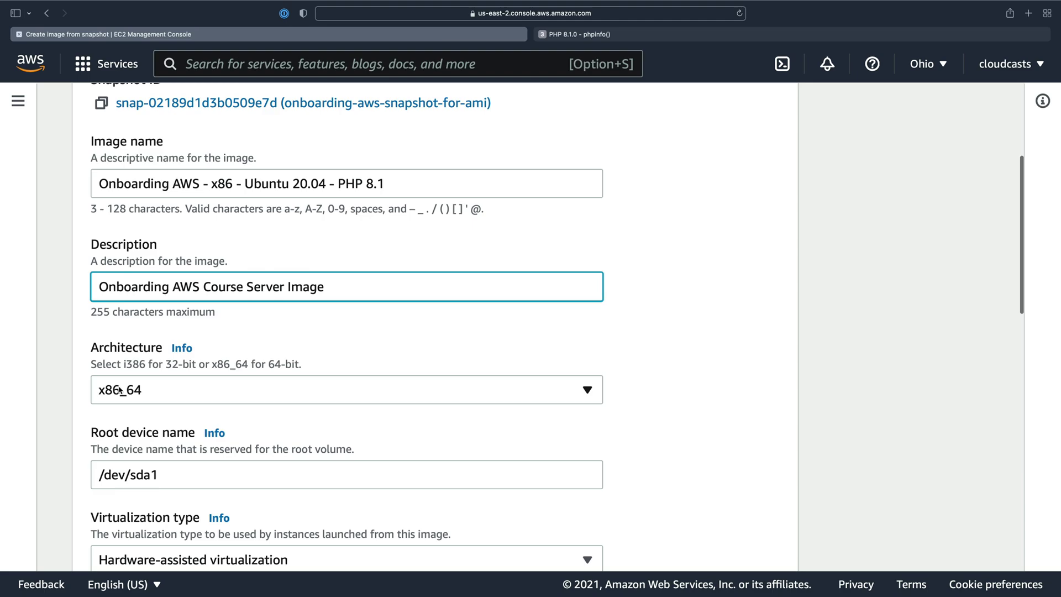
scroll(154, 402, down, 2)
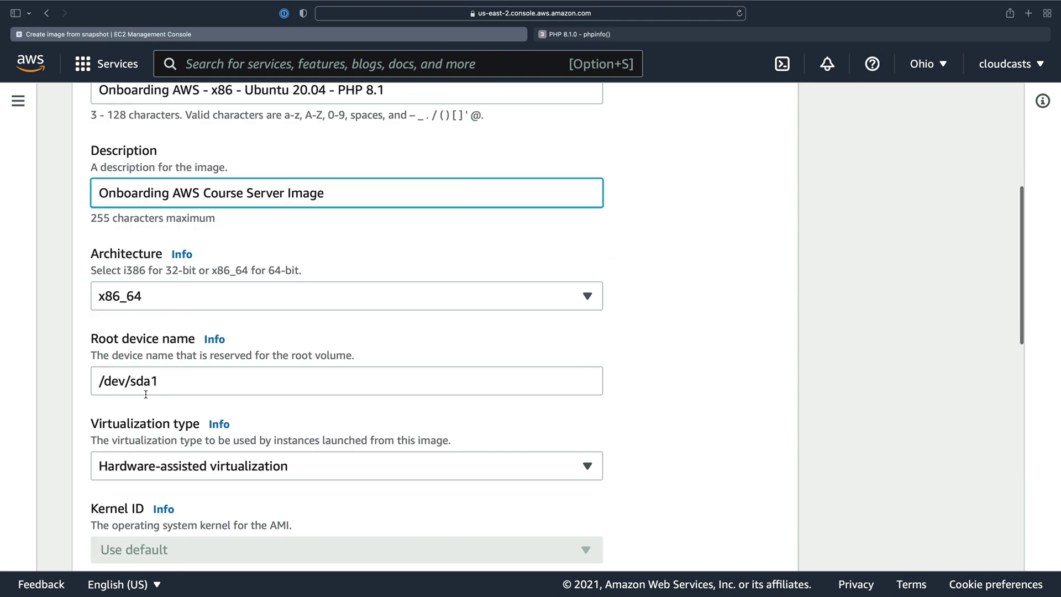
drag(163, 382, 98, 379)
scroll(239, 420, down, 2)
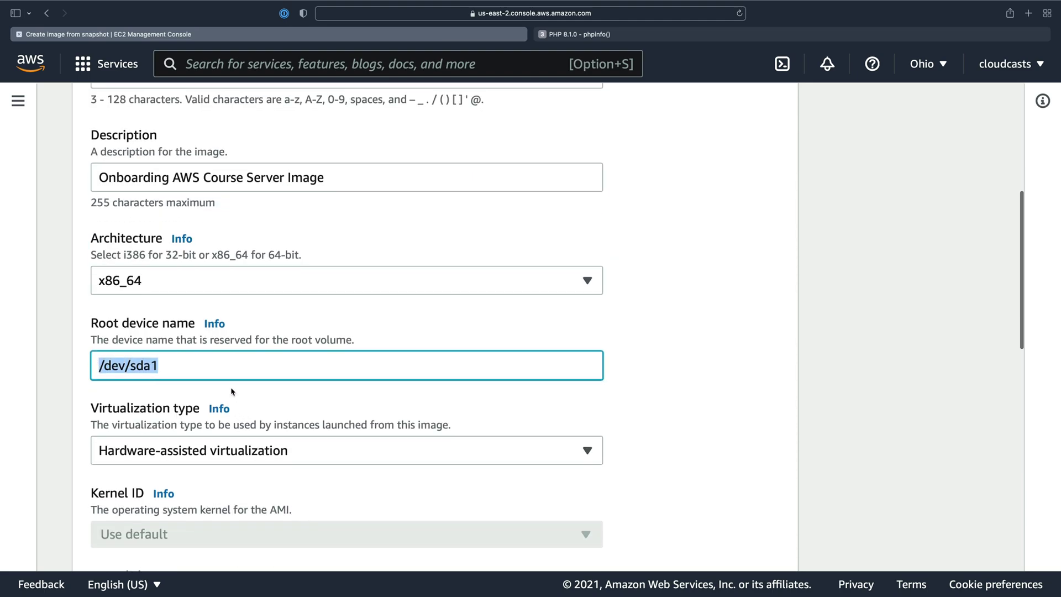
click(230, 409)
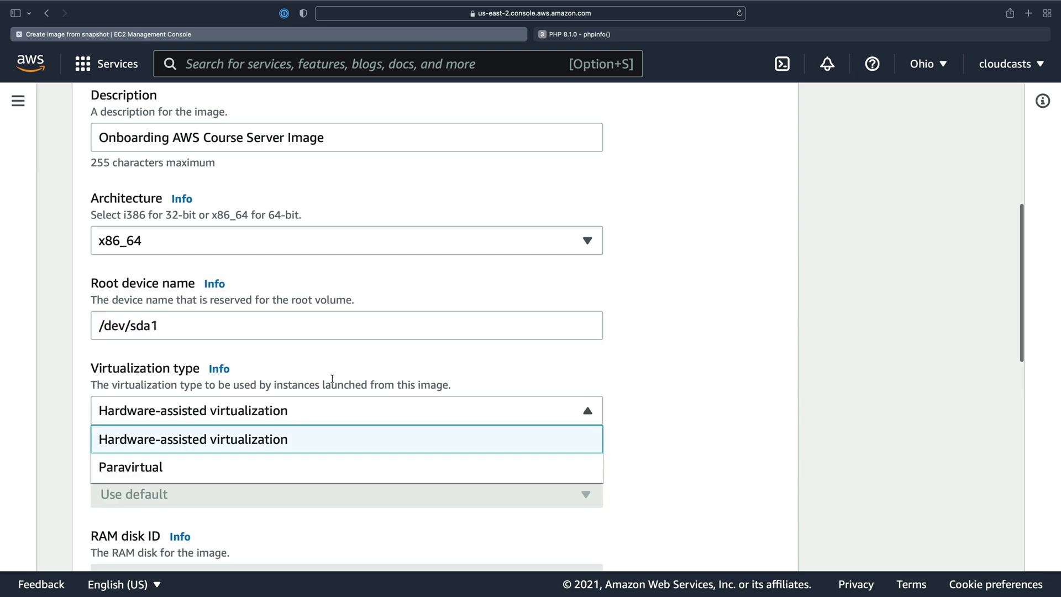
click(331, 380)
scroll(354, 376, down, 3)
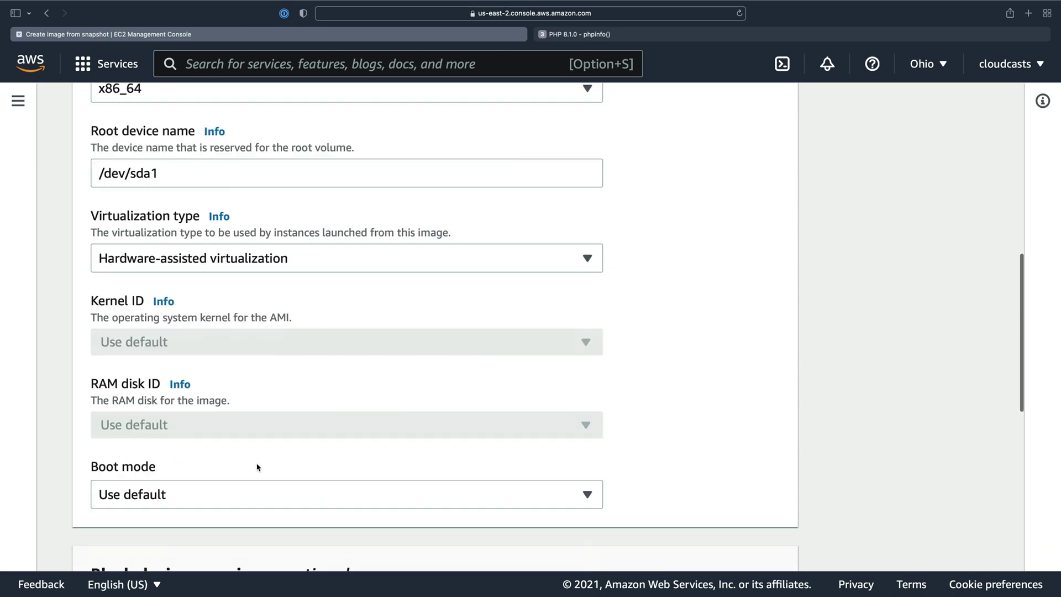
click(275, 495)
click(665, 467)
scroll(663, 466, down, 3)
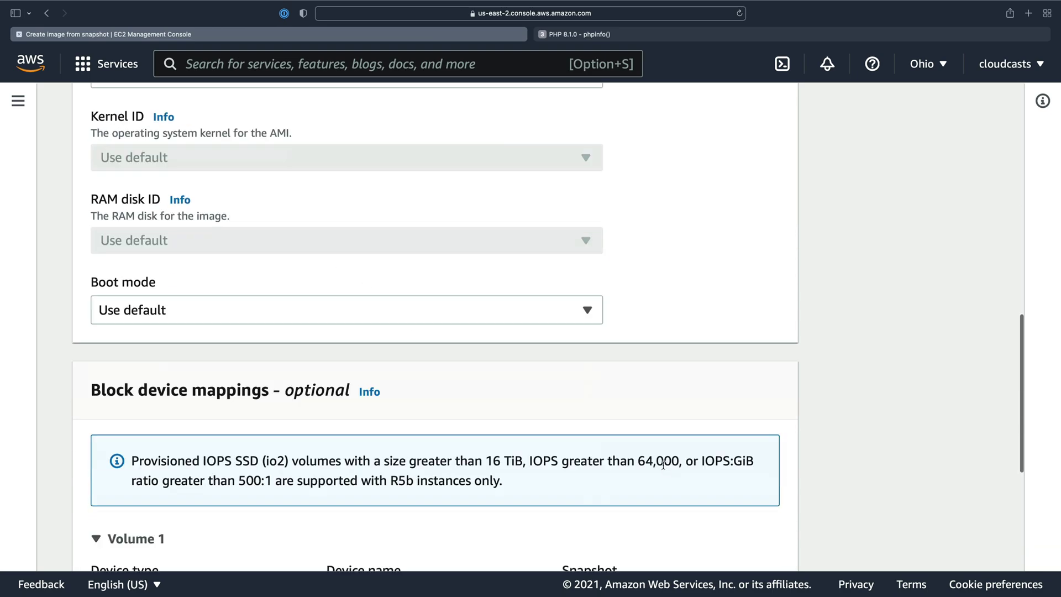
scroll(481, 365, down, 4)
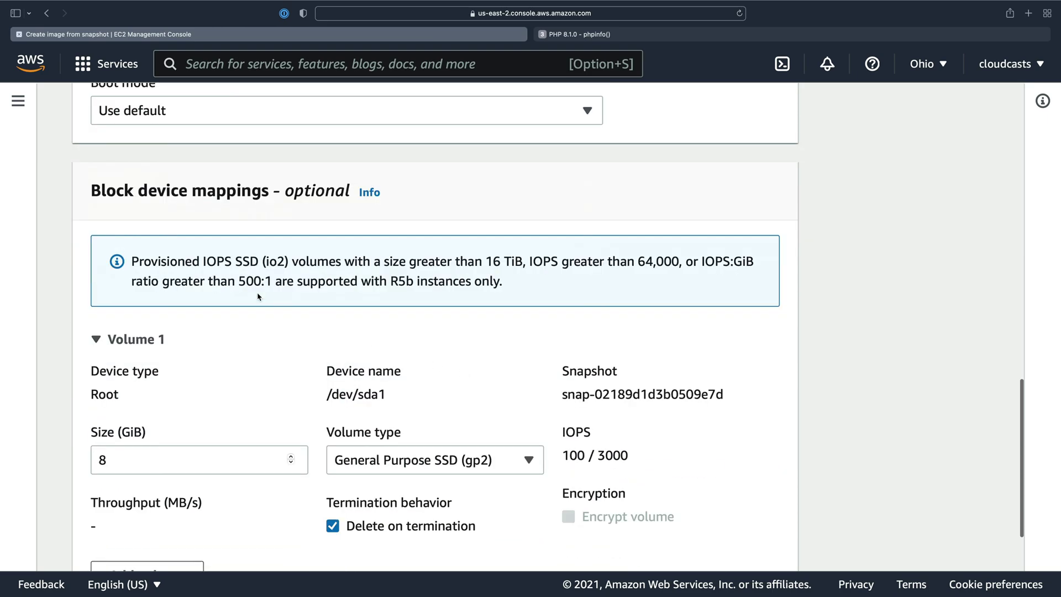
- Set Volume 1's type to General Purpose SSD (gp3) in the block device mappings
drag(88, 196, 262, 195)
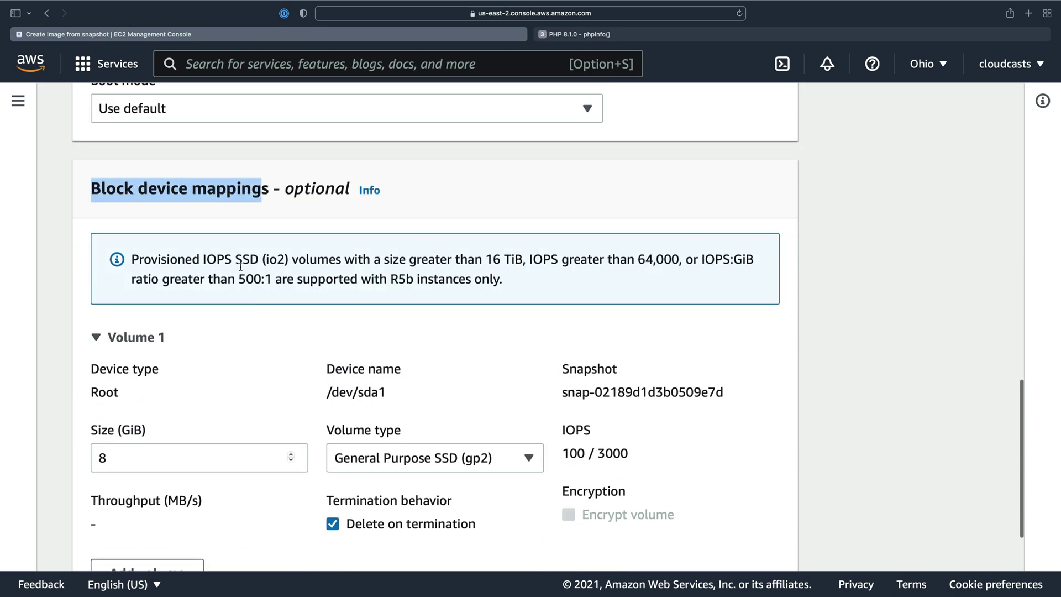
scroll(331, 343, down, 1)
click(434, 447)
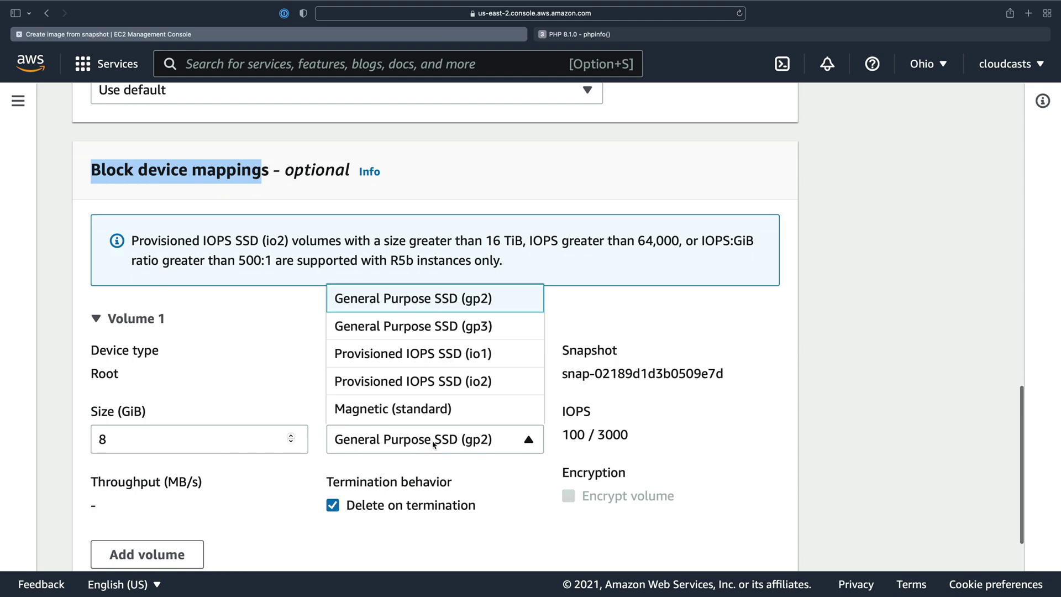
click(443, 329)
- Review Volume 1's size, keep Delete on termination enabled and create the image
click(131, 440)
scroll(164, 411, down, 1)
scroll(407, 257, down, 3)
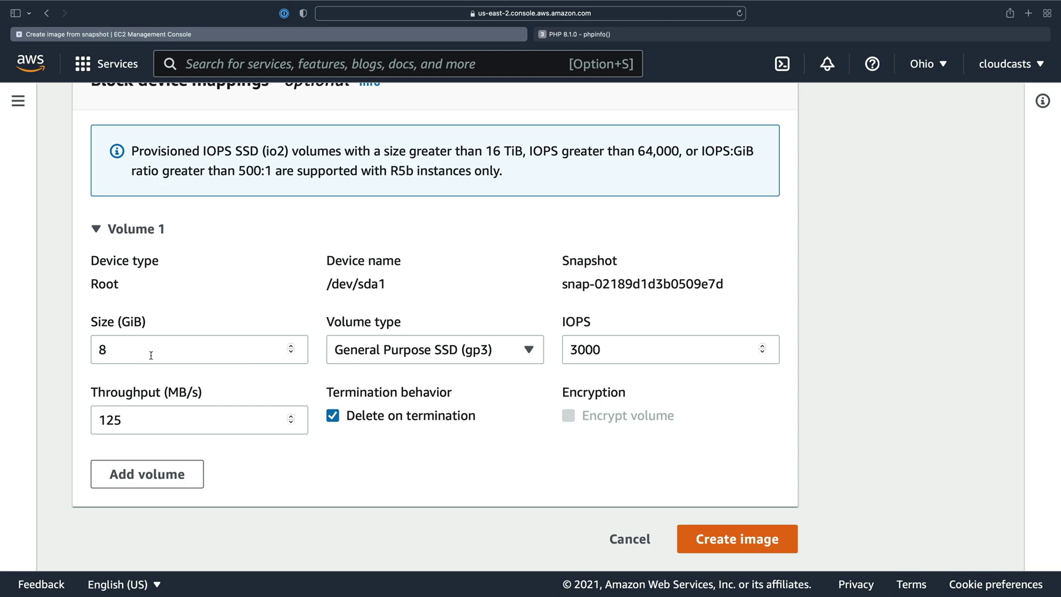
drag(95, 347, 119, 350)
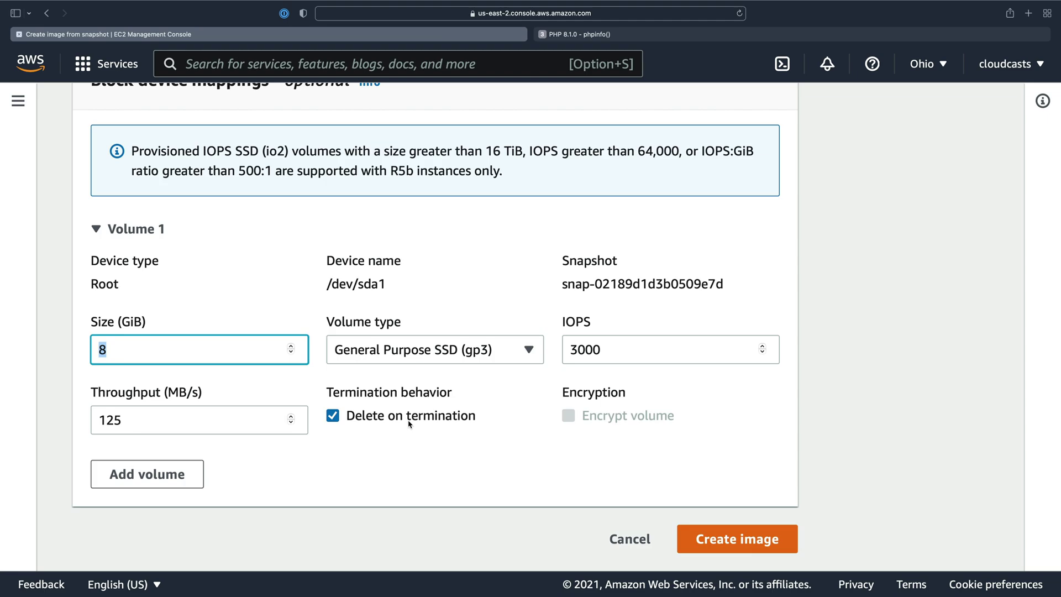
click(333, 417)
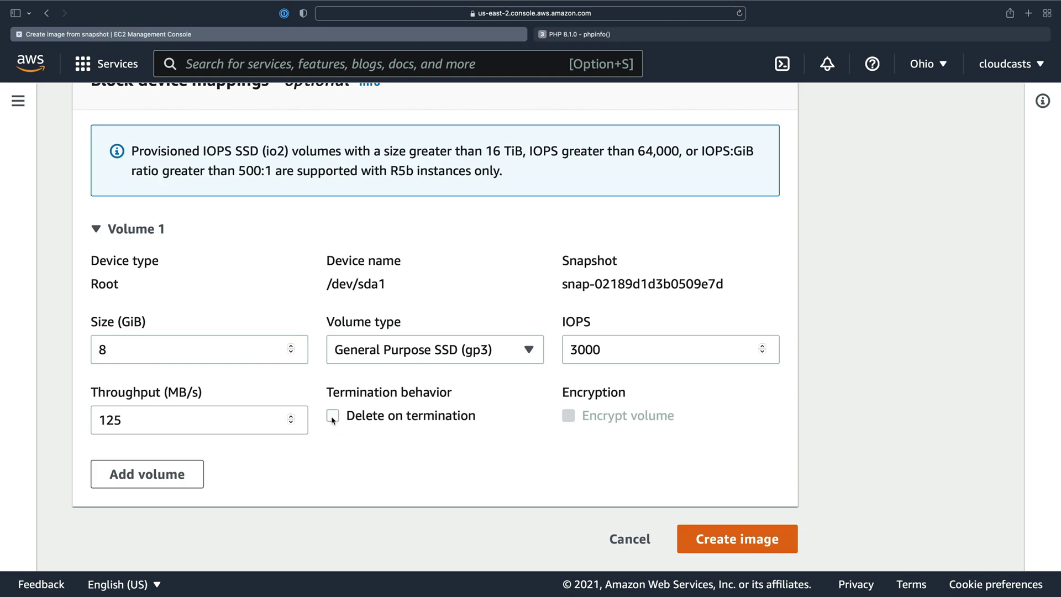
click(333, 418)
scroll(354, 437, up, 1)
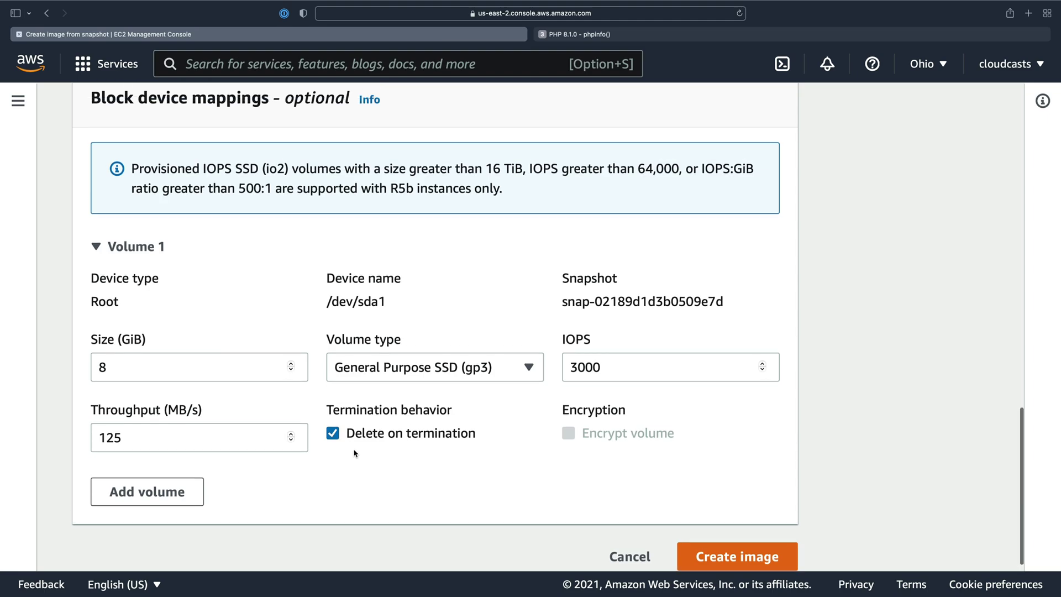
click(723, 554)
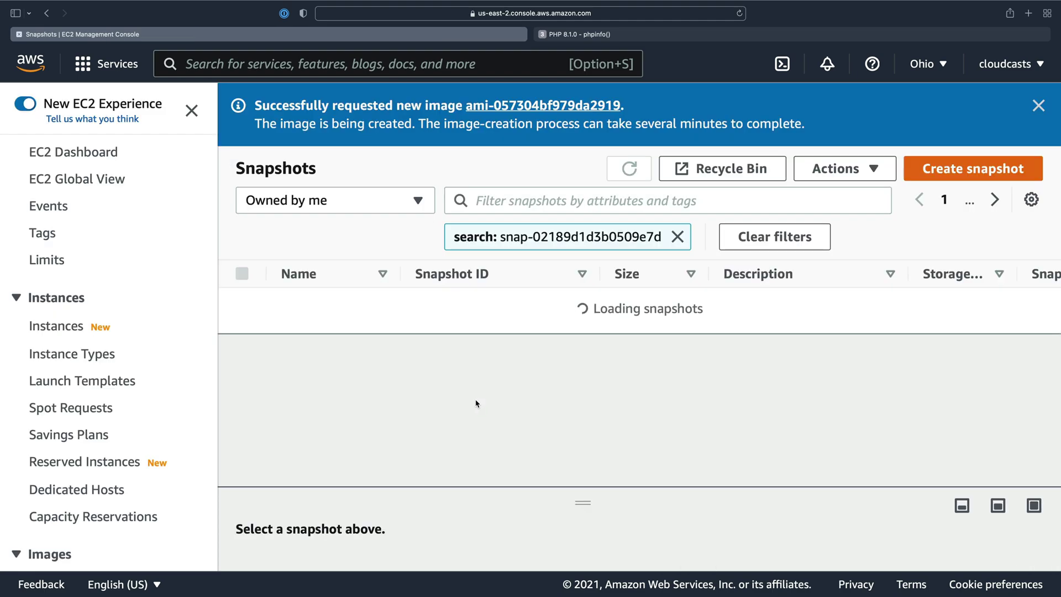
- Open the AMIs list, sort it by AMI name in descending order and select the new Onboarding AWS image
scroll(66, 360, down, 3)
click(48, 407)
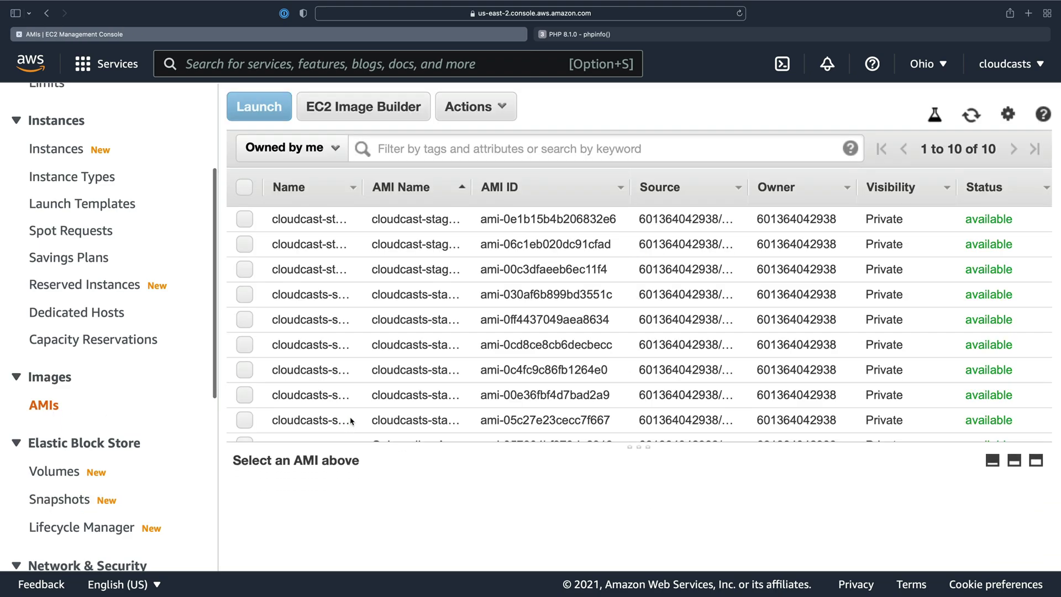
click(377, 187)
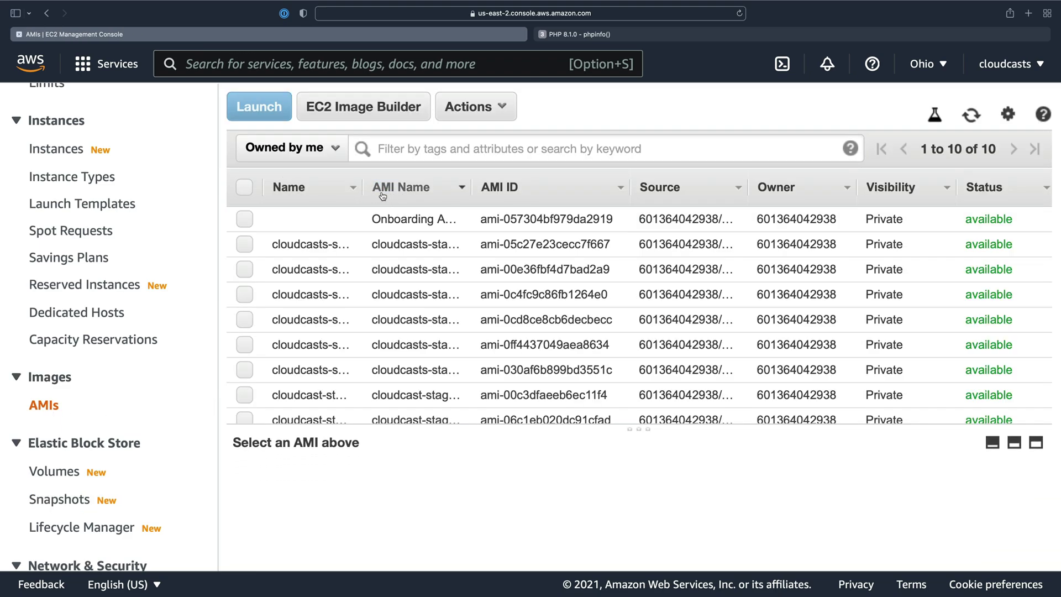
click(426, 221)
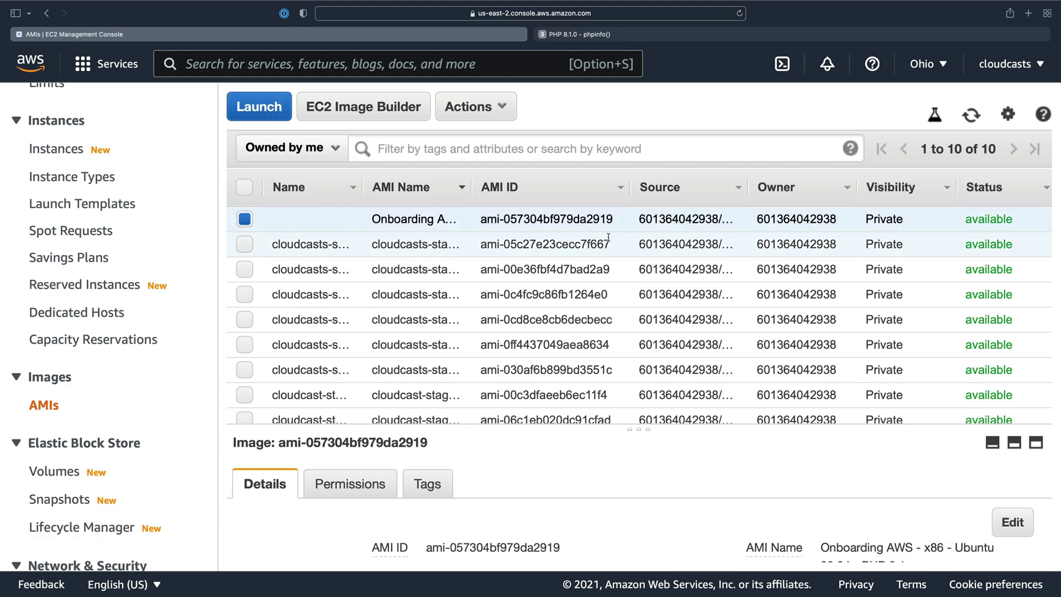
- Add a tag with key Name and value onboarding-aws-ami to the selected Onboarding AWS image and save it
scroll(609, 238, right, 10)
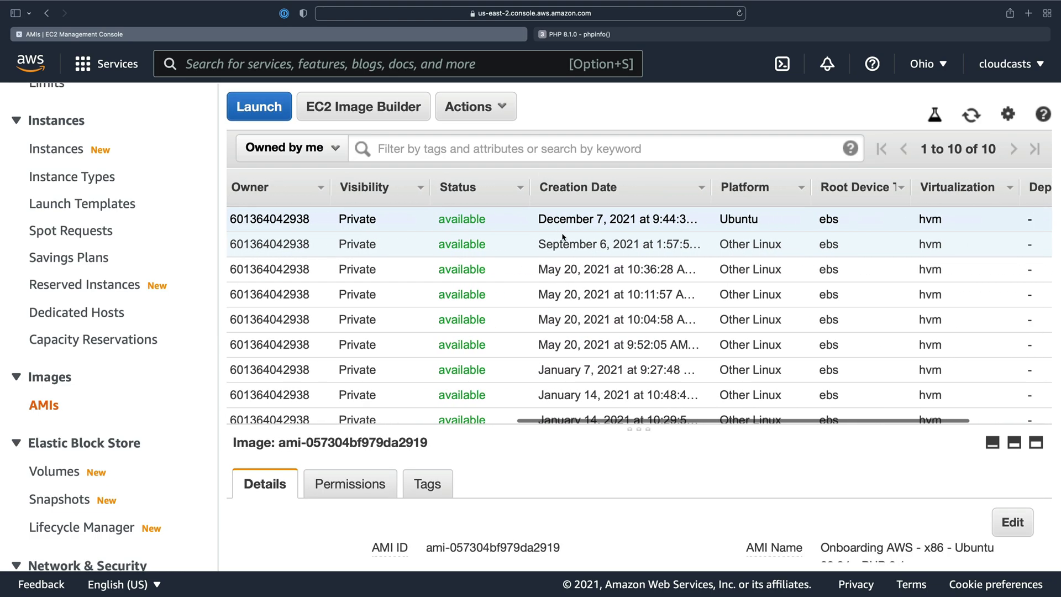
scroll(562, 237, left, 15)
click(427, 483)
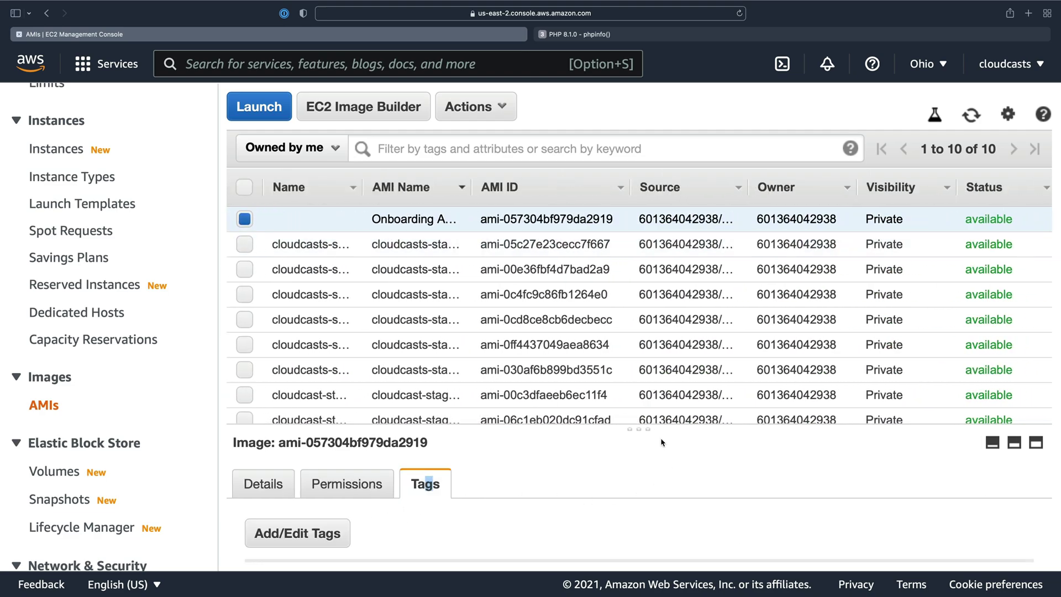
drag(640, 430, 641, 272)
click(306, 381)
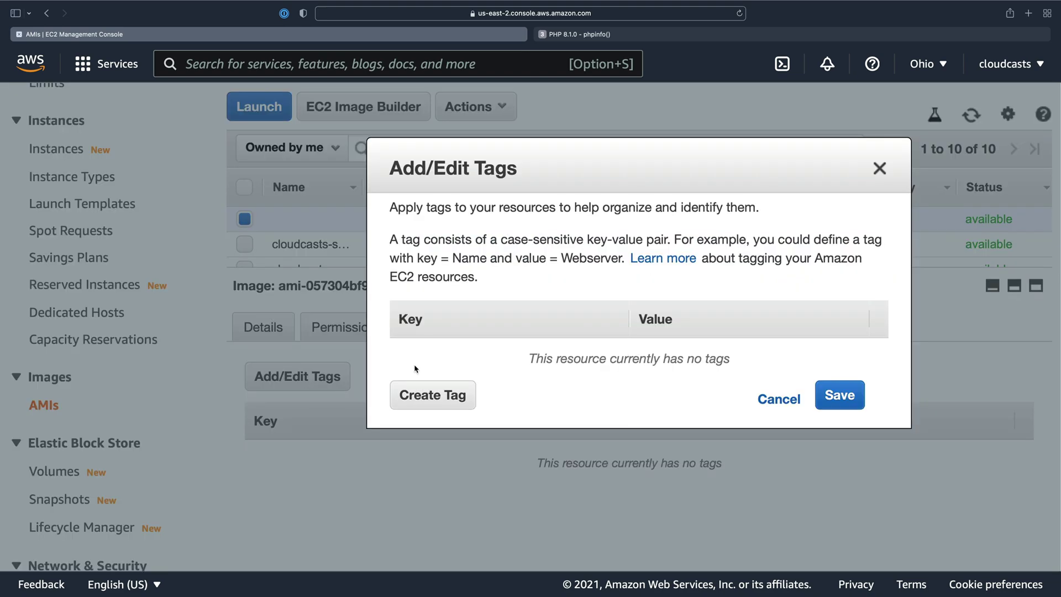
click(426, 387)
text(Name)
key(Tab)
text(ng-aws-ami)
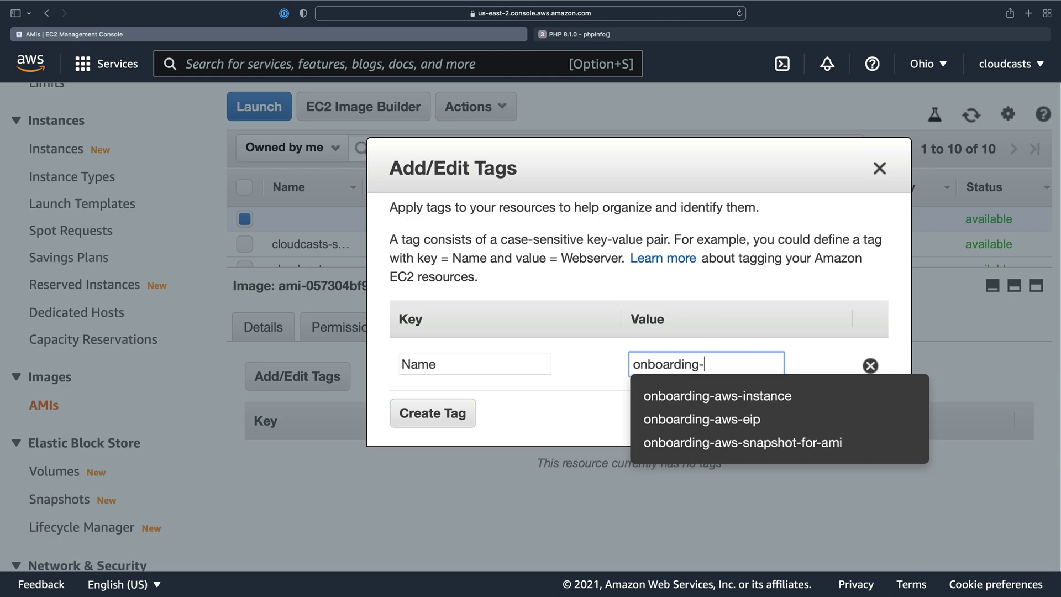
key(Return)
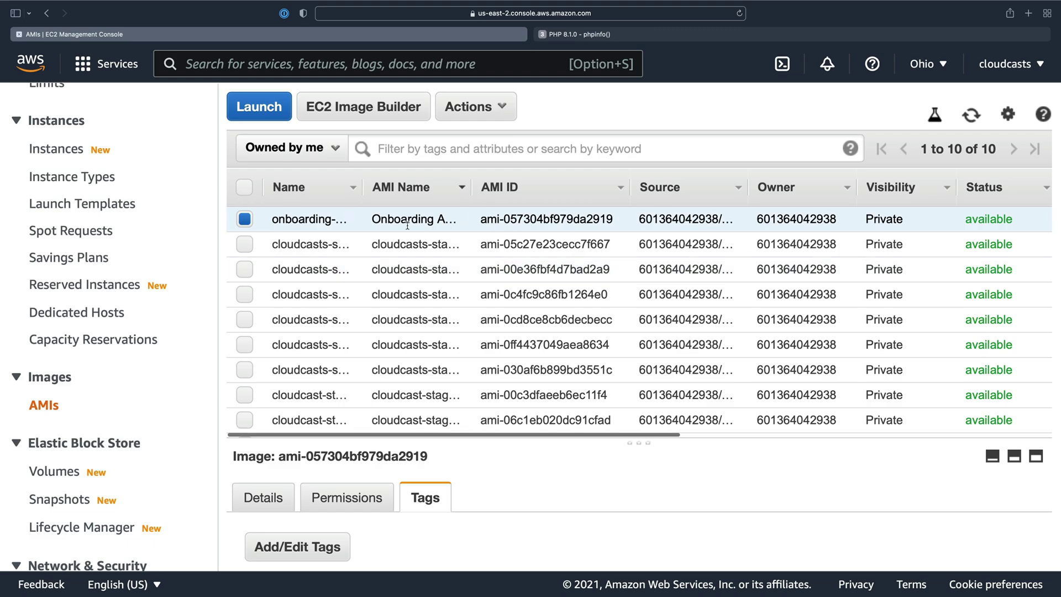
- Review the onboarding image's visibility, status, creation date, platform, root device type and virtualization in the AMI list
scroll(414, 229, right, 2)
scroll(413, 229, right, 4)
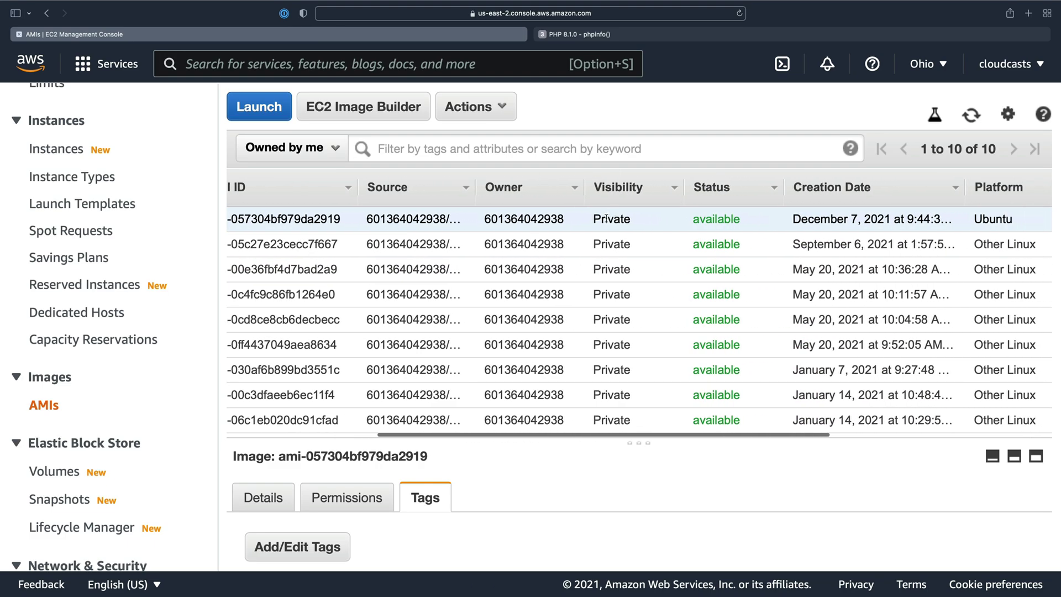
scroll(606, 218, right, 2)
scroll(607, 219, right, 10)
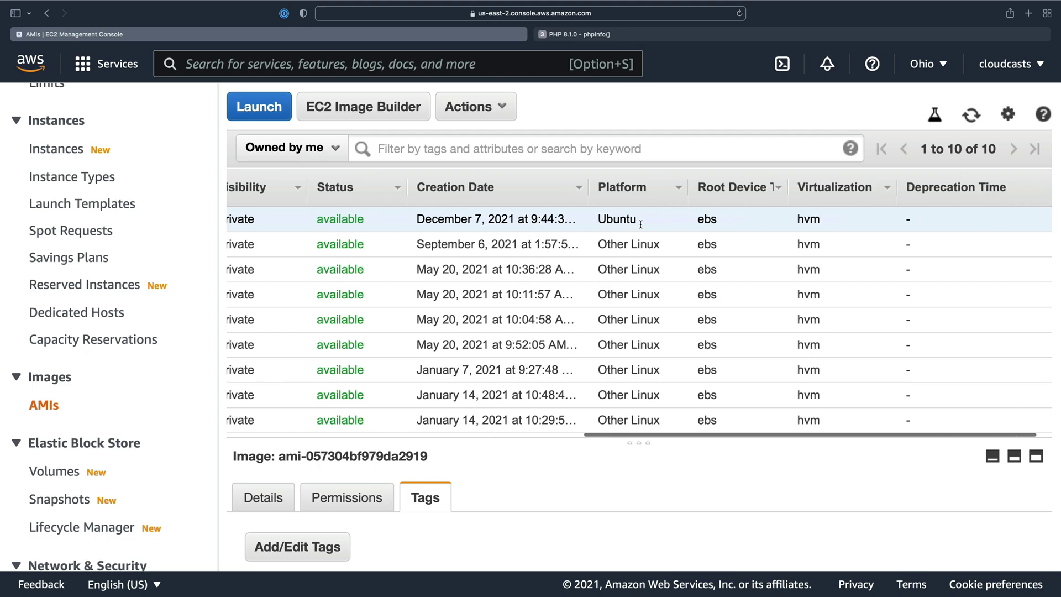
scroll(624, 227, left, 15)
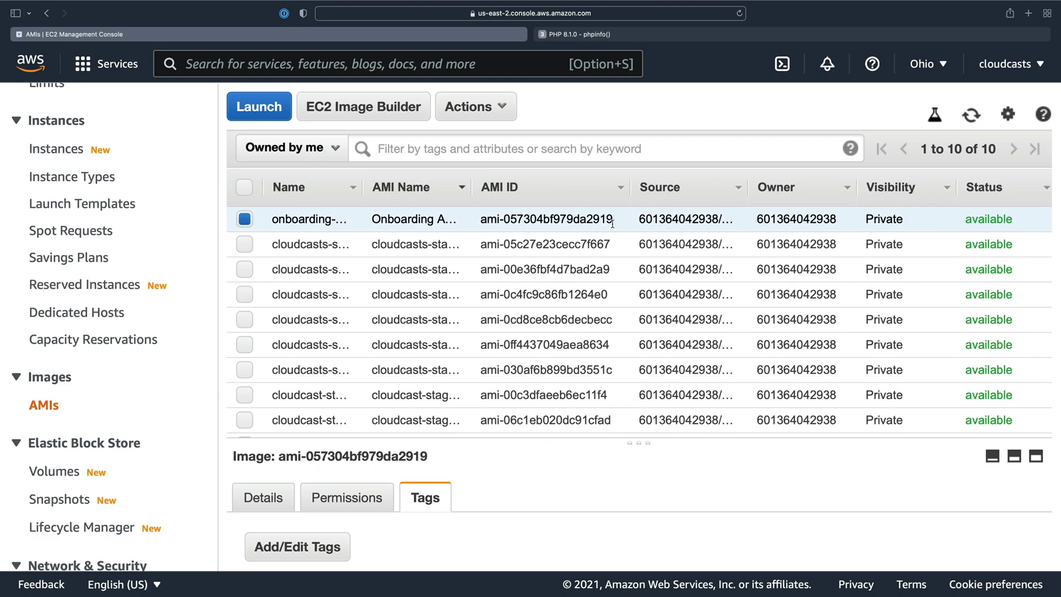
- Preview launching an instance from the Onboarding AWS image as far as the instance type choice, and cancel back to the AMI list
click(503, 104)
click(510, 142)
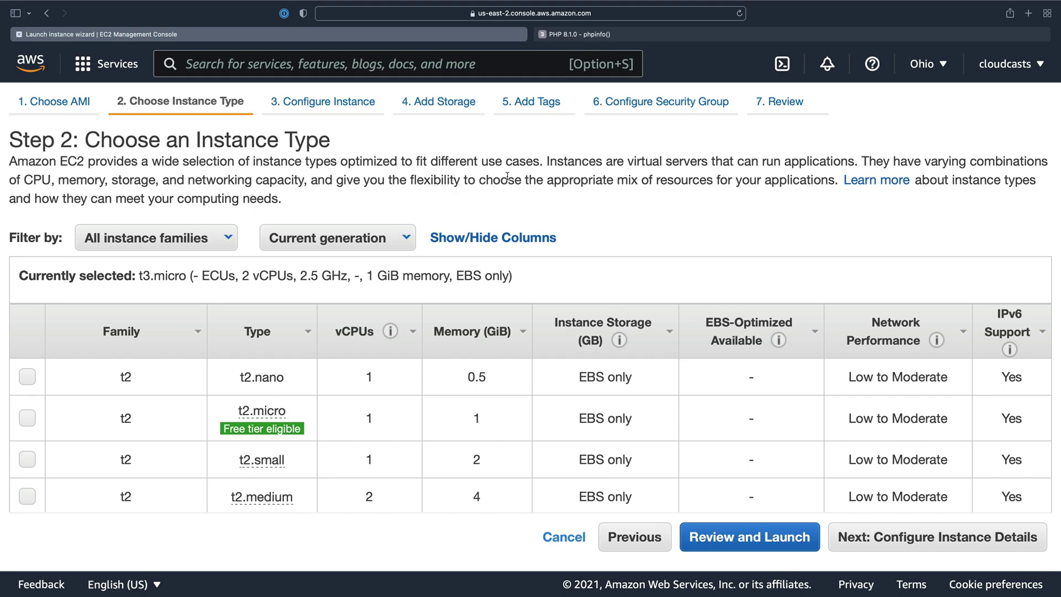
click(559, 539)
click(367, 221)
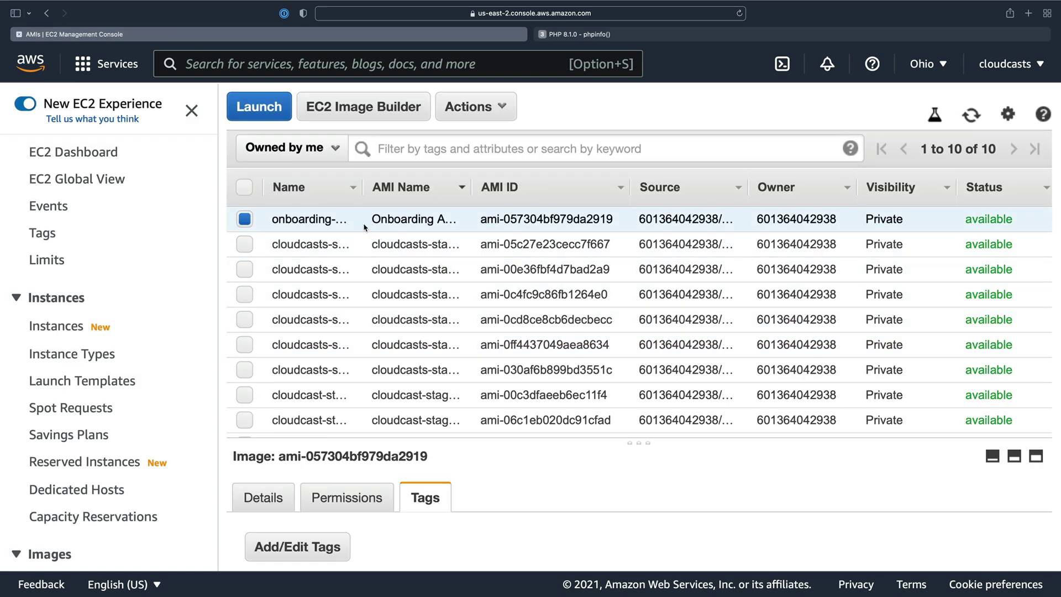